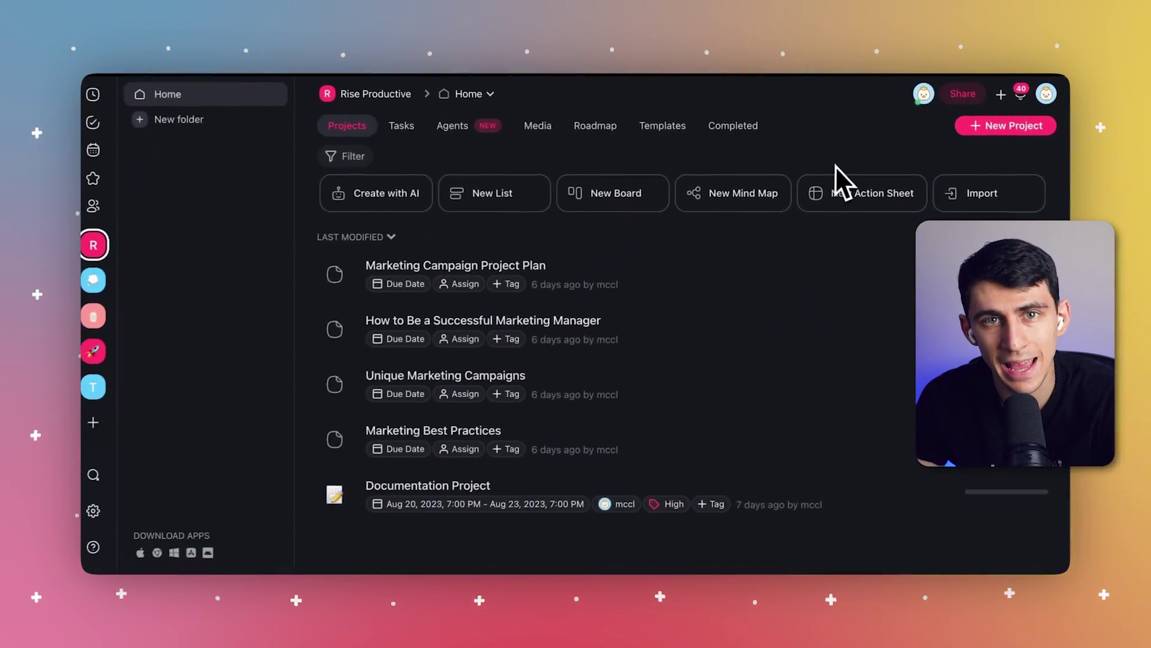
Launch the AI Generator from the New Project menu and browse its Workflows categories.
{"action": "left_click", "coordinate": [961, 127]}
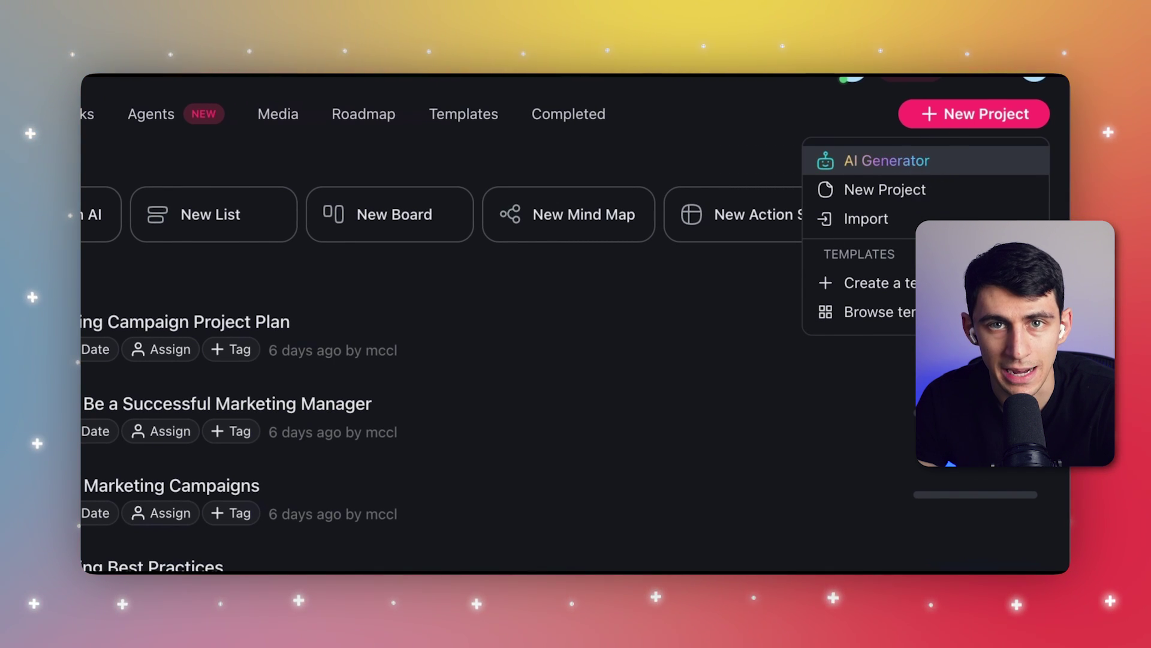
{"action": "left_click", "coordinate": [886, 160]}
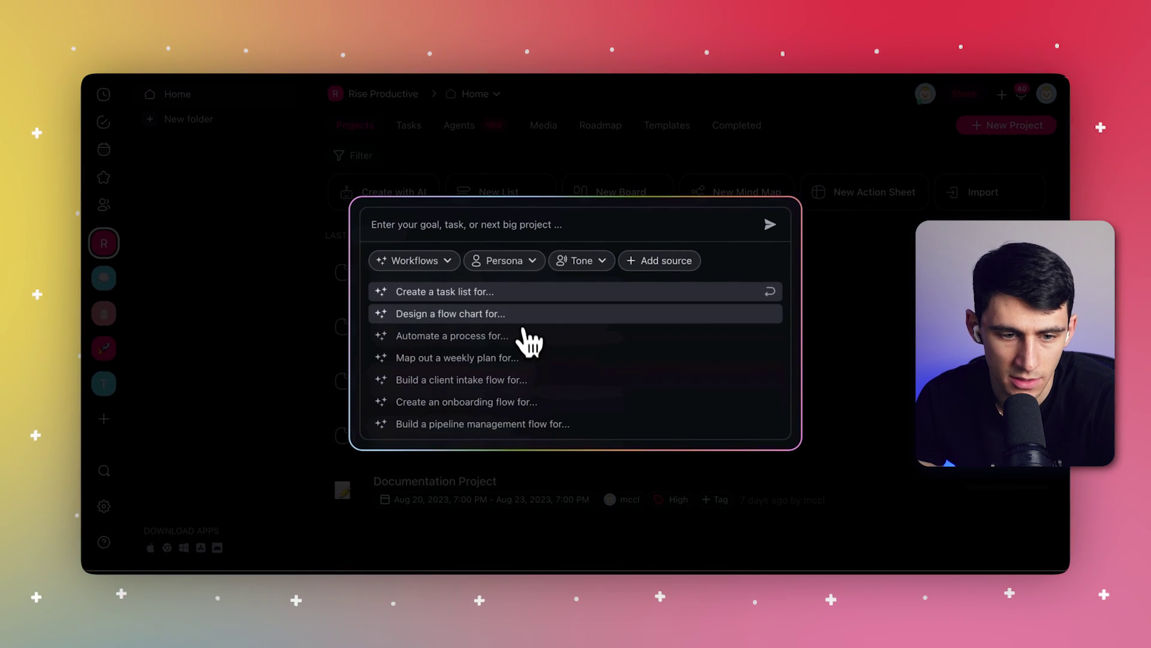
{"action": "left_click", "coordinate": [421, 259]}
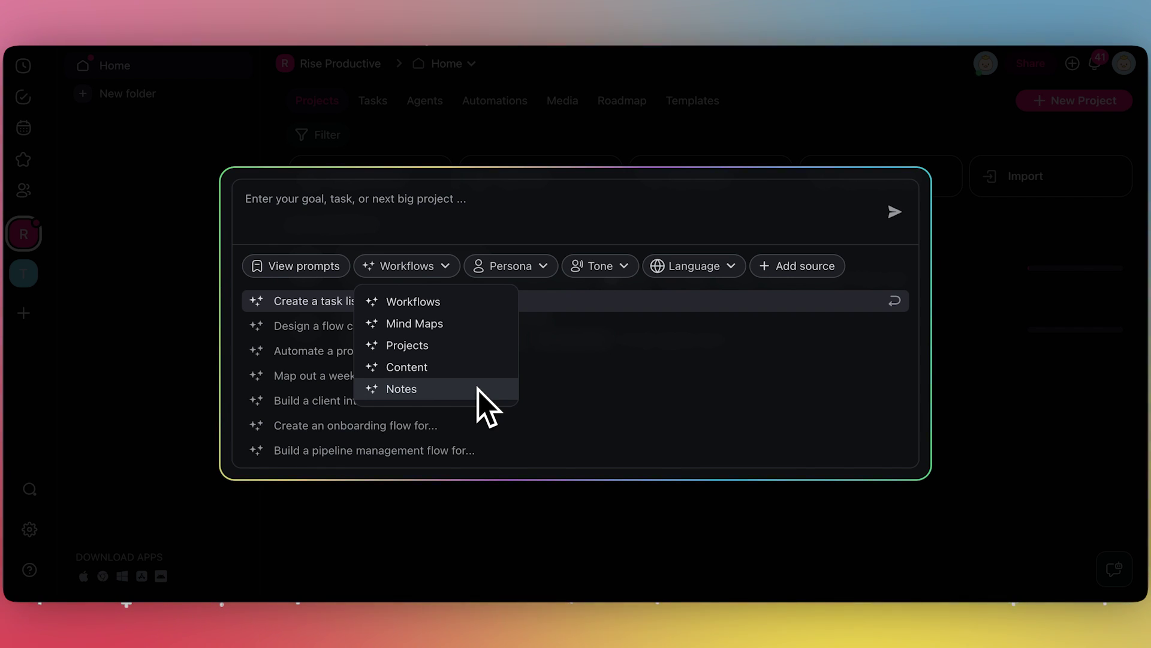
Set the generator persona to Product Manager and tone to Confident, and view source options.
{"action": "left_click", "coordinate": [527, 254]}
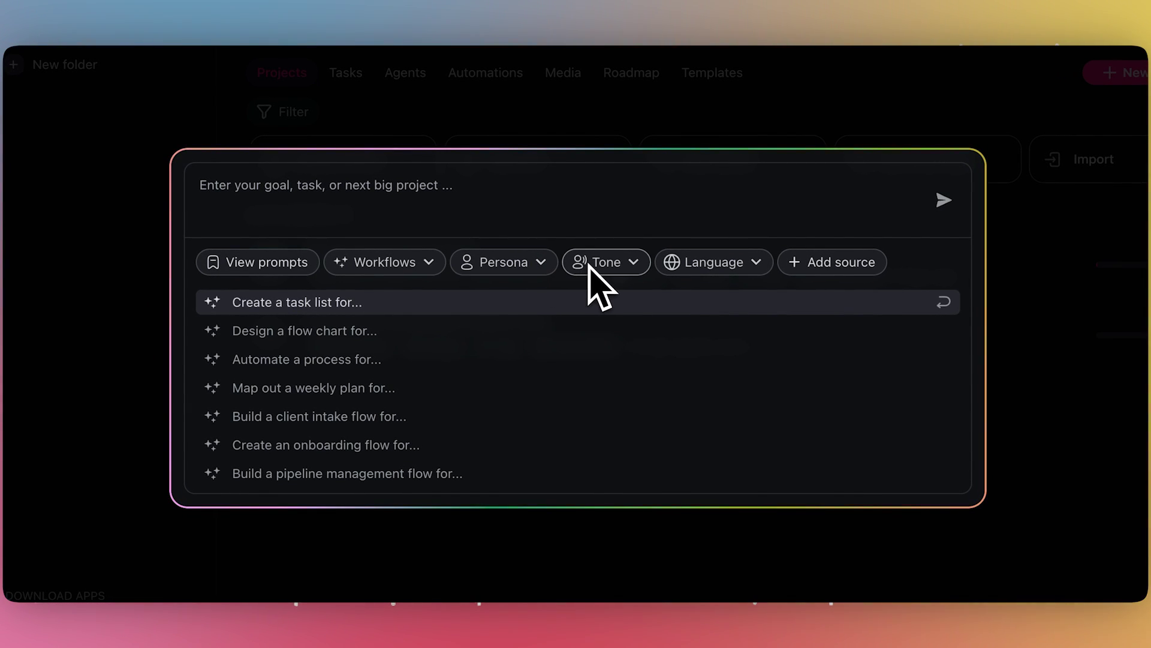
{"action": "left_click", "coordinate": [544, 264]}
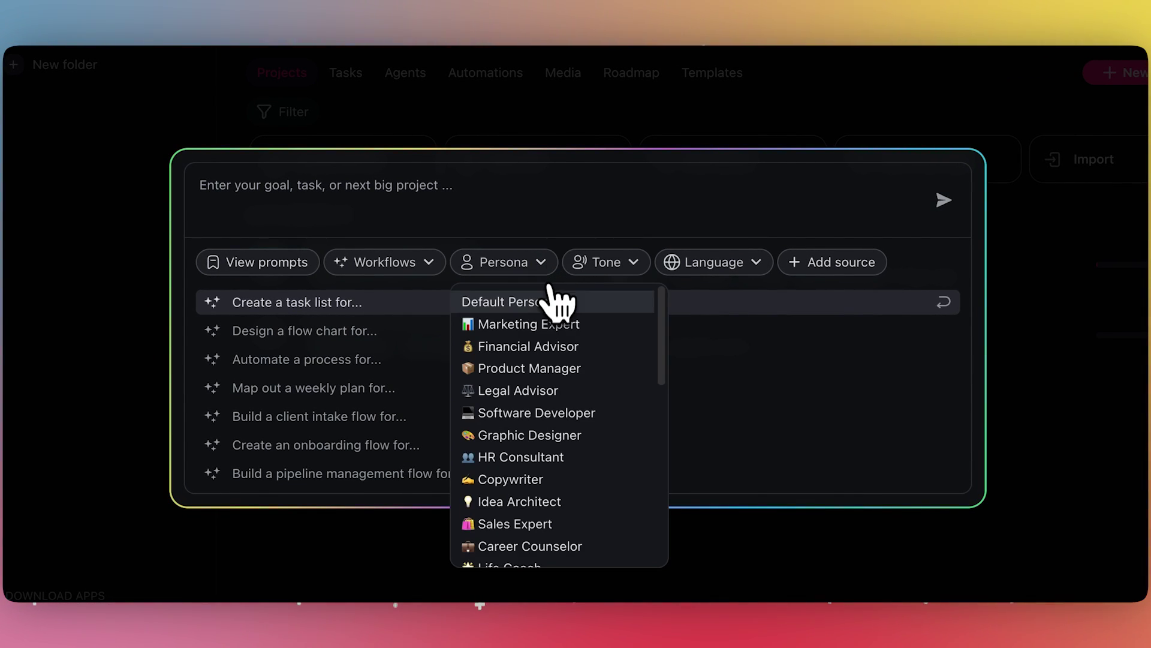
{"action": "left_click", "coordinate": [552, 371]}
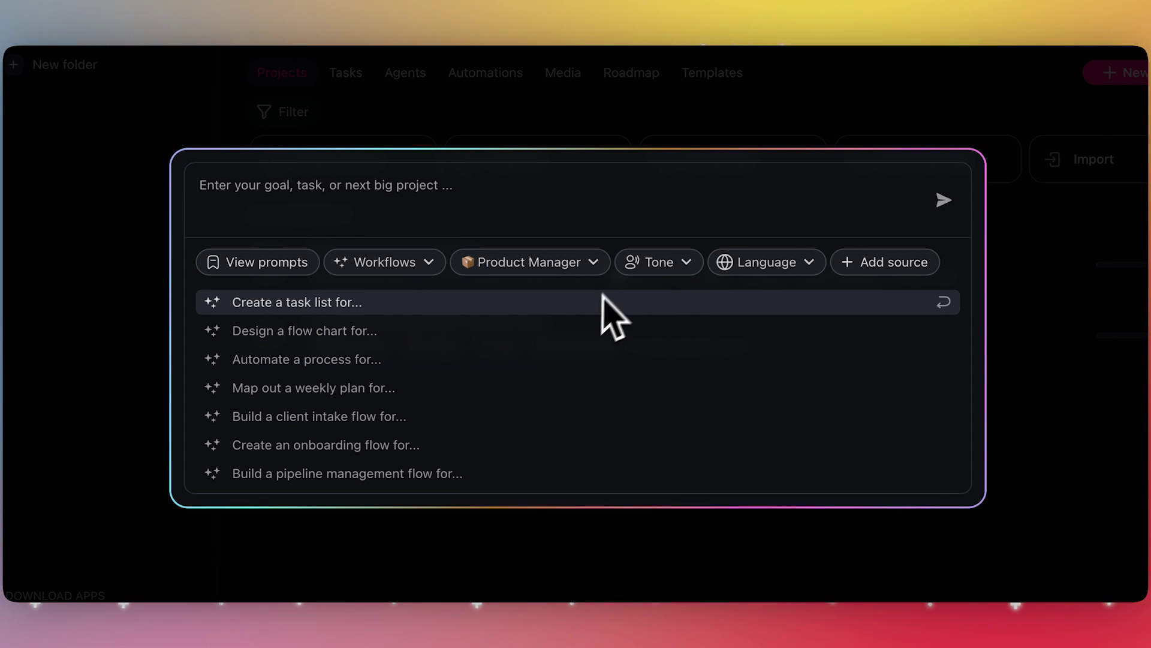
{"action": "left_click", "coordinate": [661, 263]}
{"action": "left_click", "coordinate": [681, 390]}
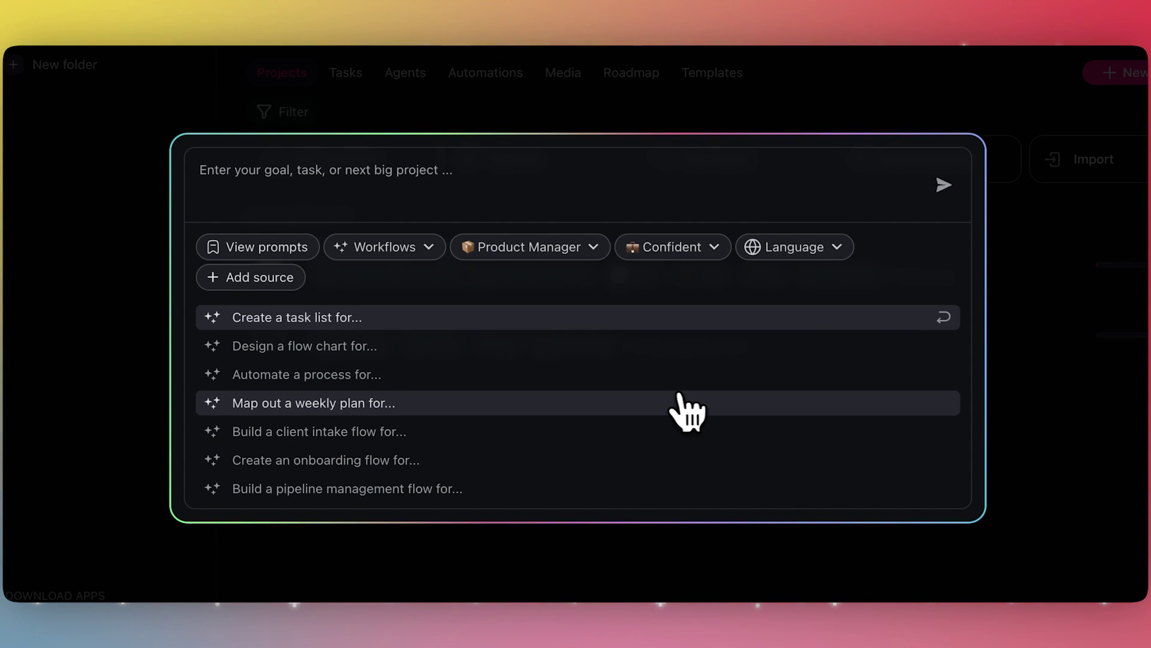
{"action": "left_click", "coordinate": [287, 279]}
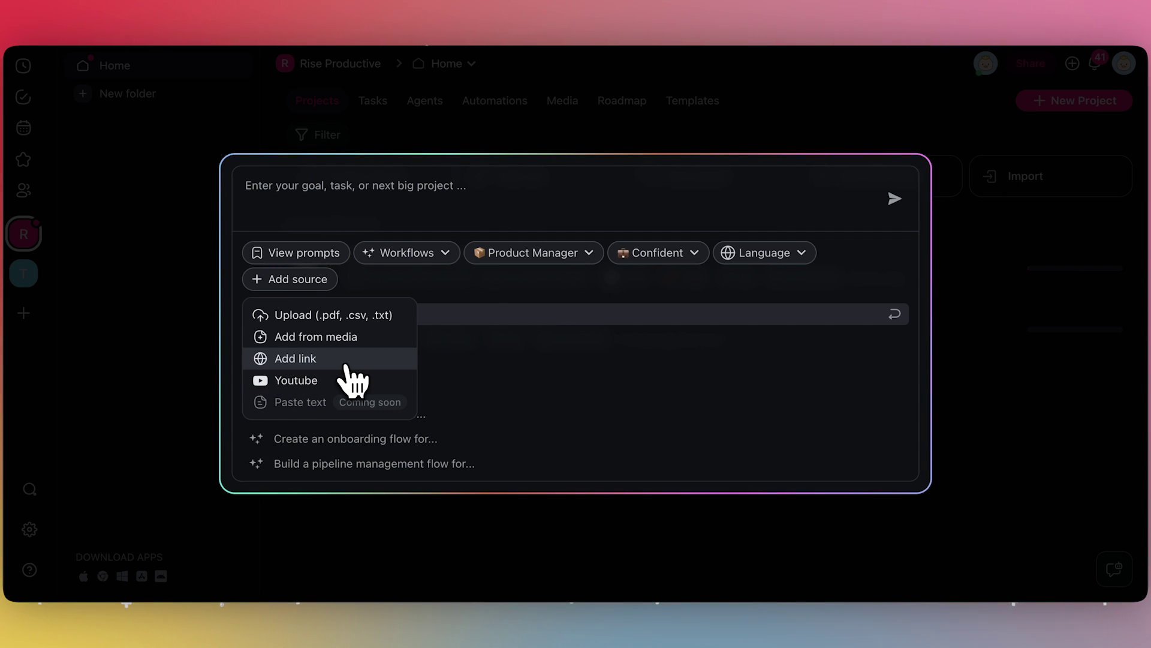
Attach the digiteum.com SaaS best-practices link as a knowledge source.
{"action": "left_click", "coordinate": [351, 370]}
{"action": "type", "text": "https://www.digiteum.com/10-saas-development-best-practices/"}
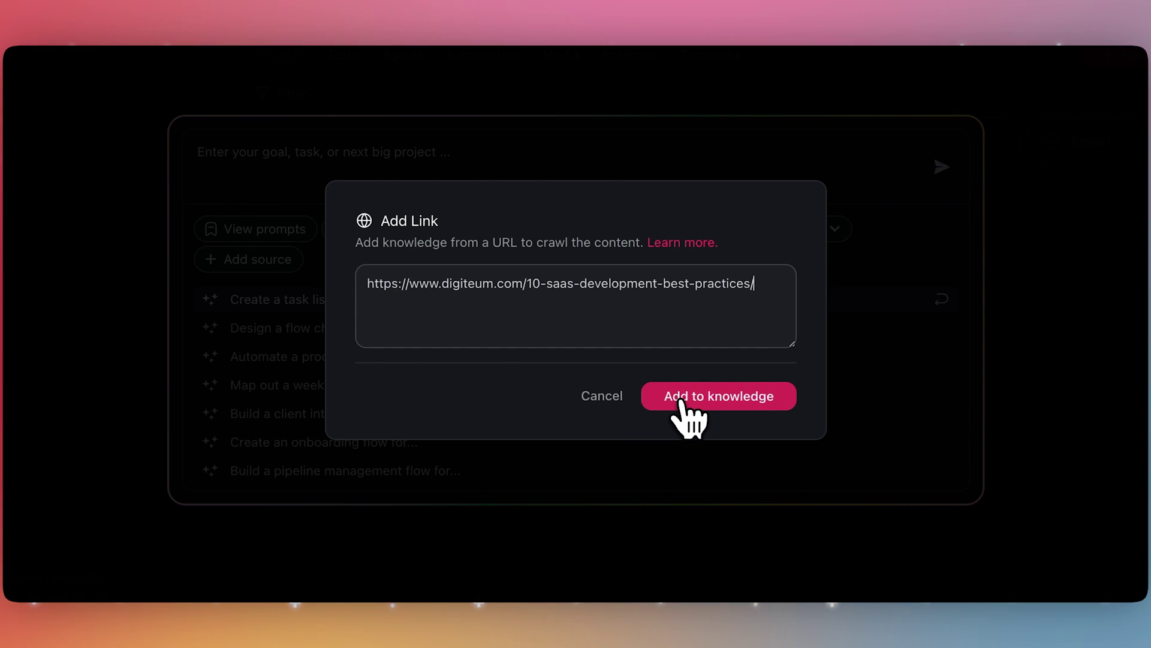
{"action": "left_click", "coordinate": [684, 402]}
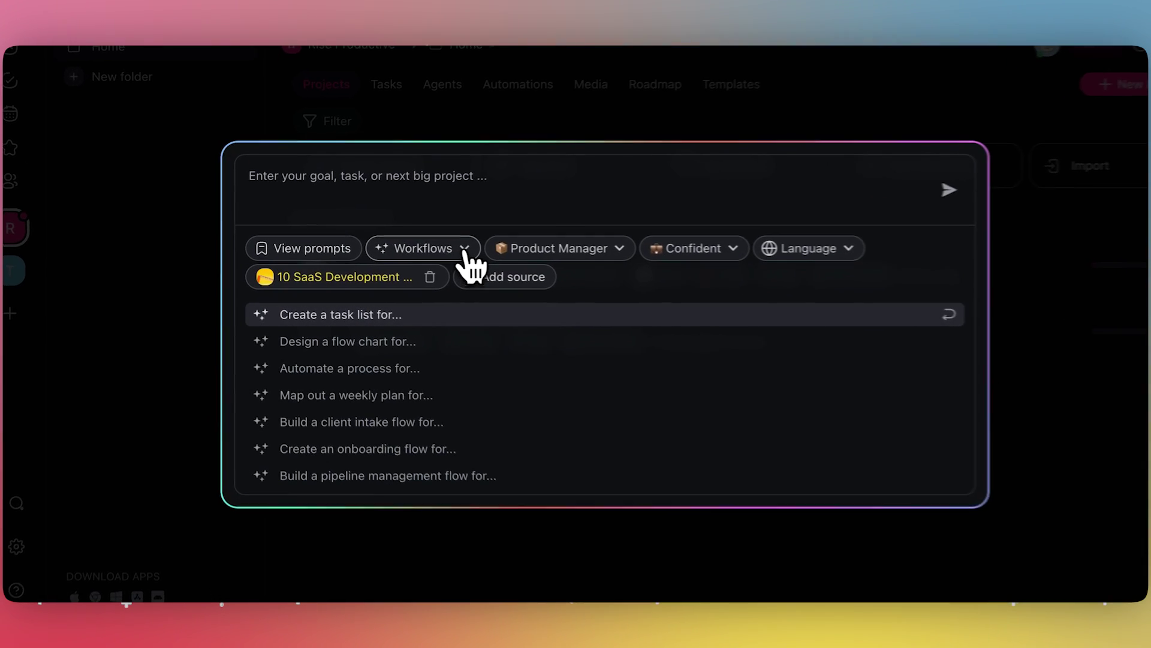
Under the Projects workflow, send the prompt 'Plan a project for my Saas Product development'.
{"action": "left_click", "coordinate": [470, 250]}
{"action": "left_click", "coordinate": [473, 335]}
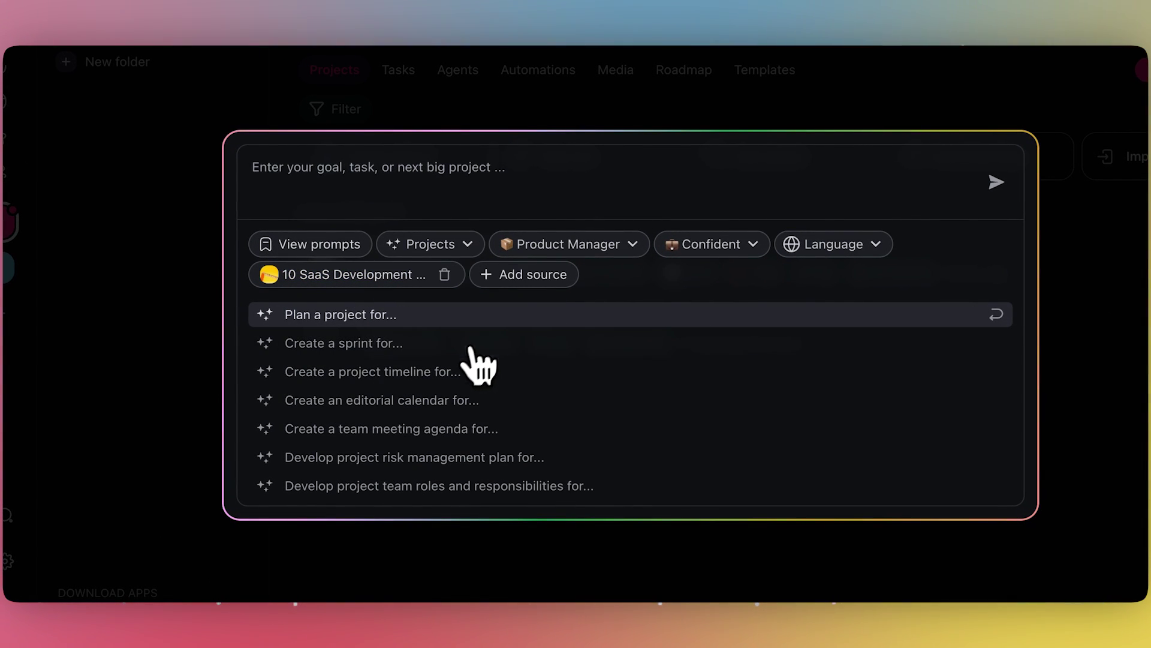
{"action": "key", "text": "Return"}
{"action": "type", "text": "Plan a project for m"}
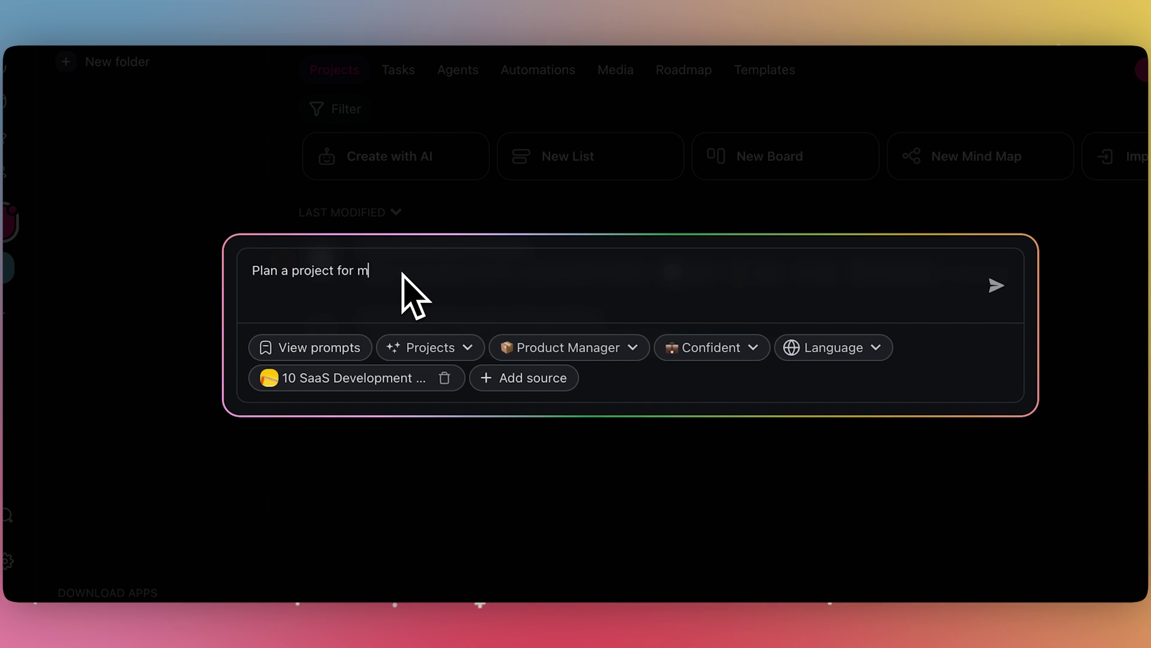
{"action": "type", "text": "y Saas Product development"}
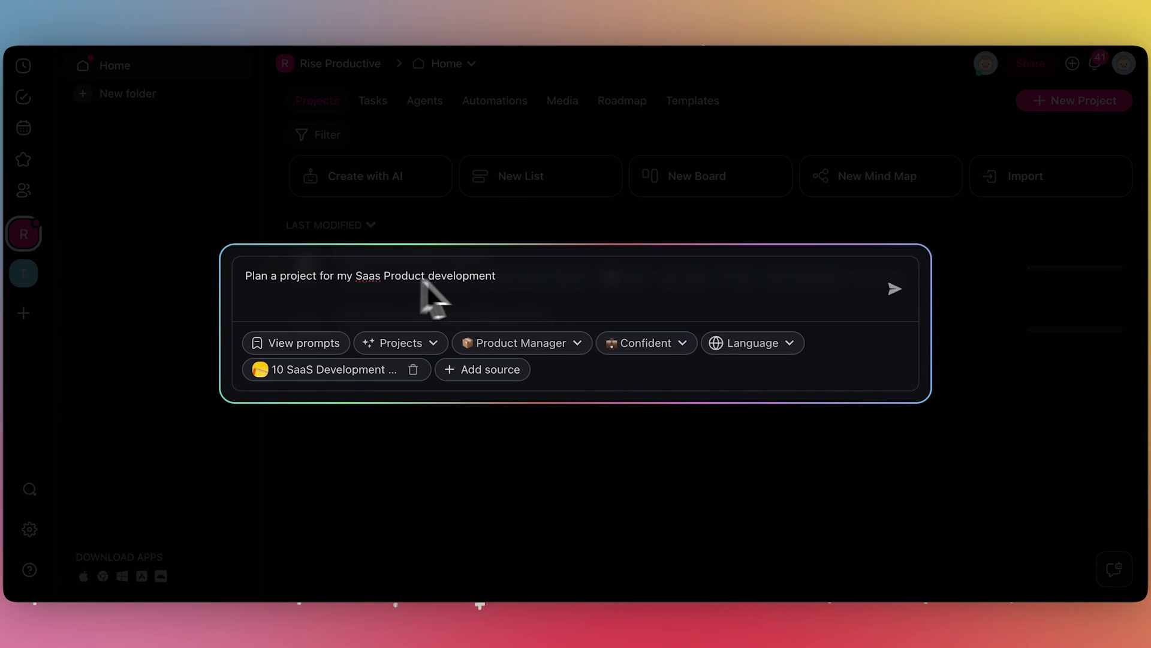
{"action": "left_click", "coordinate": [896, 289]}
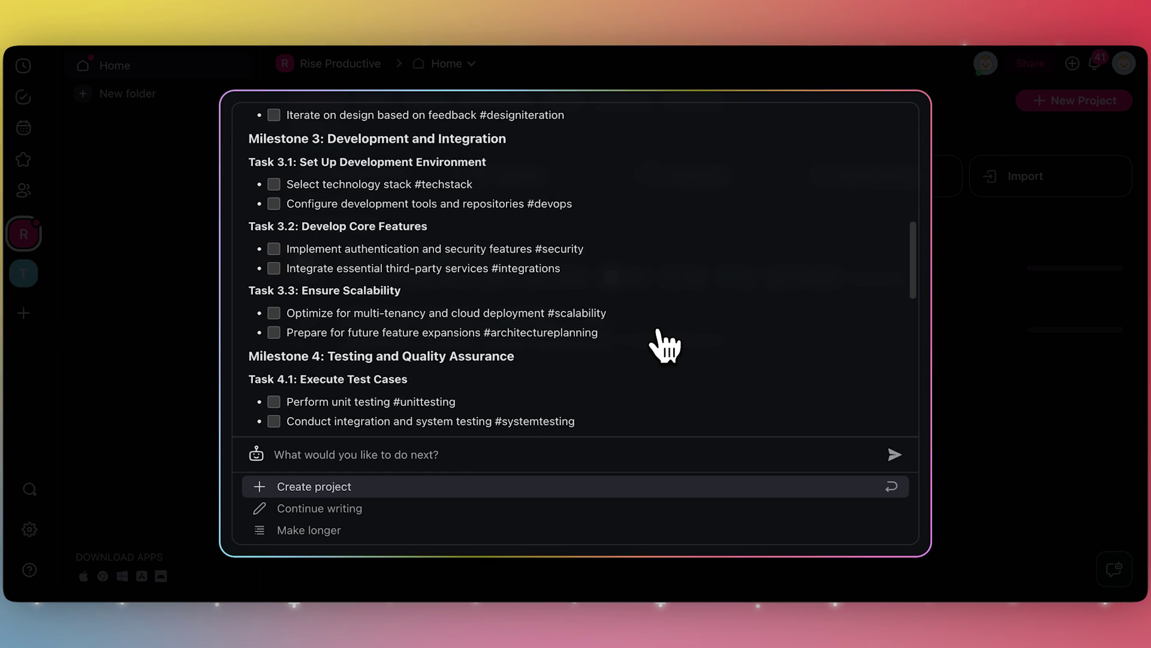
{"action": "scroll", "coordinate": [666, 344], "scroll_direction": "down", "scroll_amount": 5}
{"action": "scroll", "coordinate": [666, 345], "scroll_direction": "down", "scroll_amount": 3}
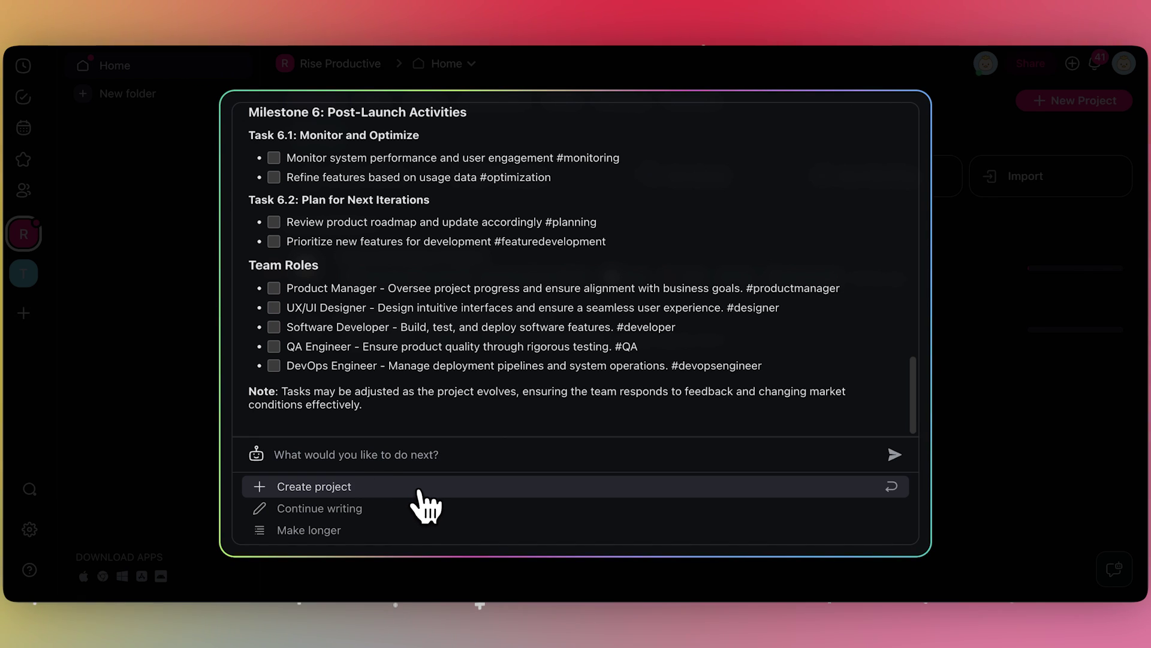
Create the project and check off the target audience research and competitor analysis tasks.
{"action": "left_click", "coordinate": [360, 488]}
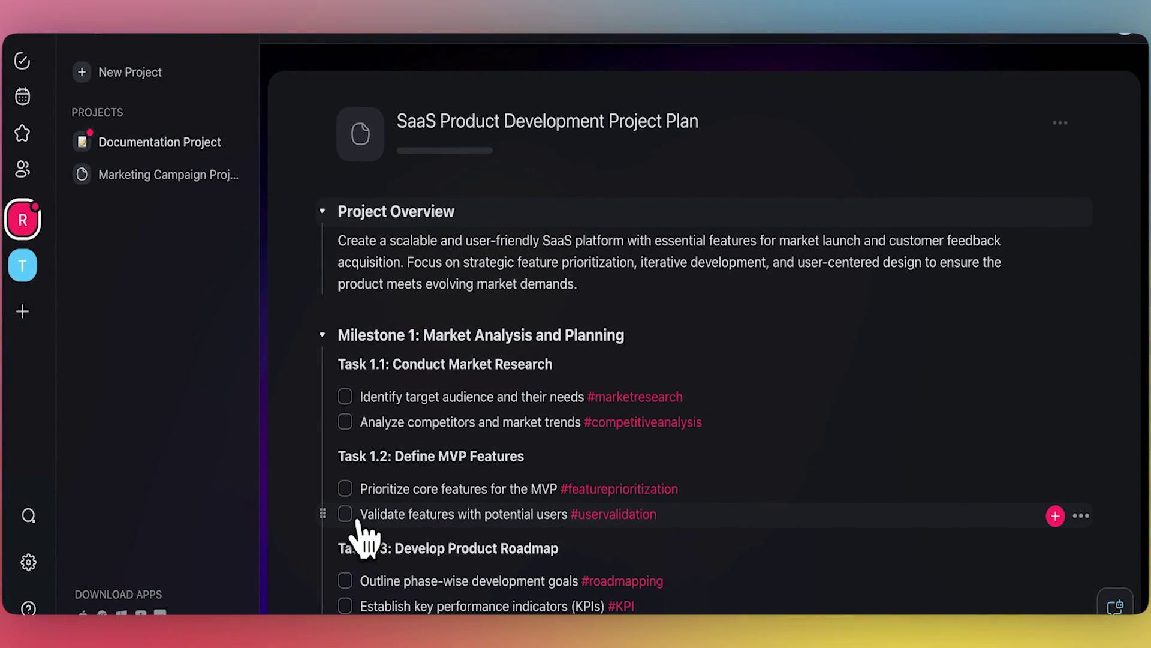
{"action": "scroll", "coordinate": [365, 538], "scroll_direction": "down", "scroll_amount": 5}
{"action": "scroll", "coordinate": [365, 539], "scroll_direction": "down", "scroll_amount": 3}
{"action": "scroll", "coordinate": [364, 537], "scroll_direction": "down", "scroll_amount": 5}
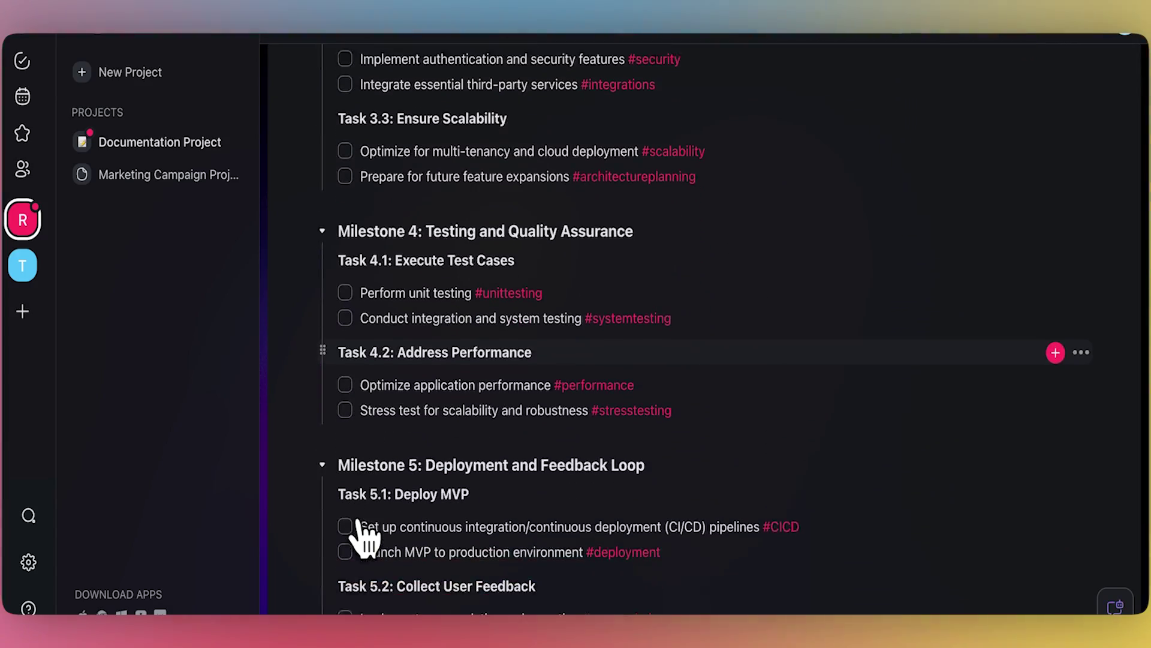
{"action": "scroll", "coordinate": [365, 538], "scroll_direction": "down", "scroll_amount": 1}
{"action": "scroll", "coordinate": [364, 538], "scroll_direction": "up", "scroll_amount": 5}
{"action": "scroll", "coordinate": [364, 538], "scroll_direction": "up", "scroll_amount": 5}
{"action": "scroll", "coordinate": [365, 538], "scroll_direction": "up", "scroll_amount": 3}
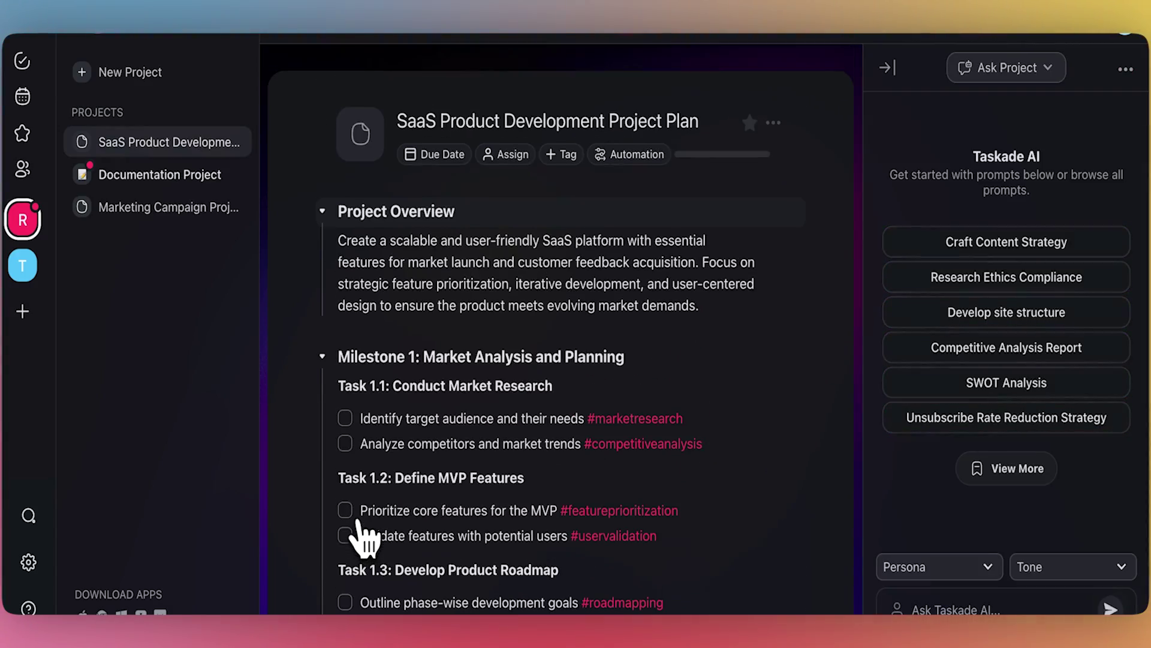
{"action": "left_click", "coordinate": [345, 418]}
{"action": "left_click", "coordinate": [344, 443]}
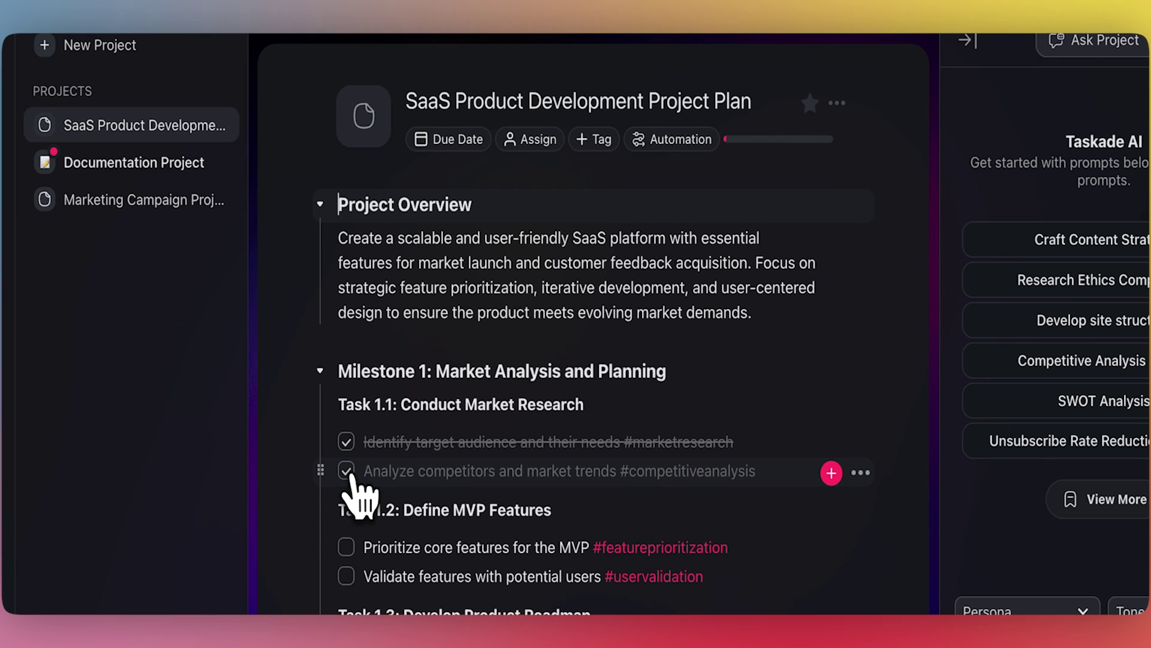
Browse the project's Due Date, Assign, Tag and Automation menus.
{"action": "left_click", "coordinate": [461, 144]}
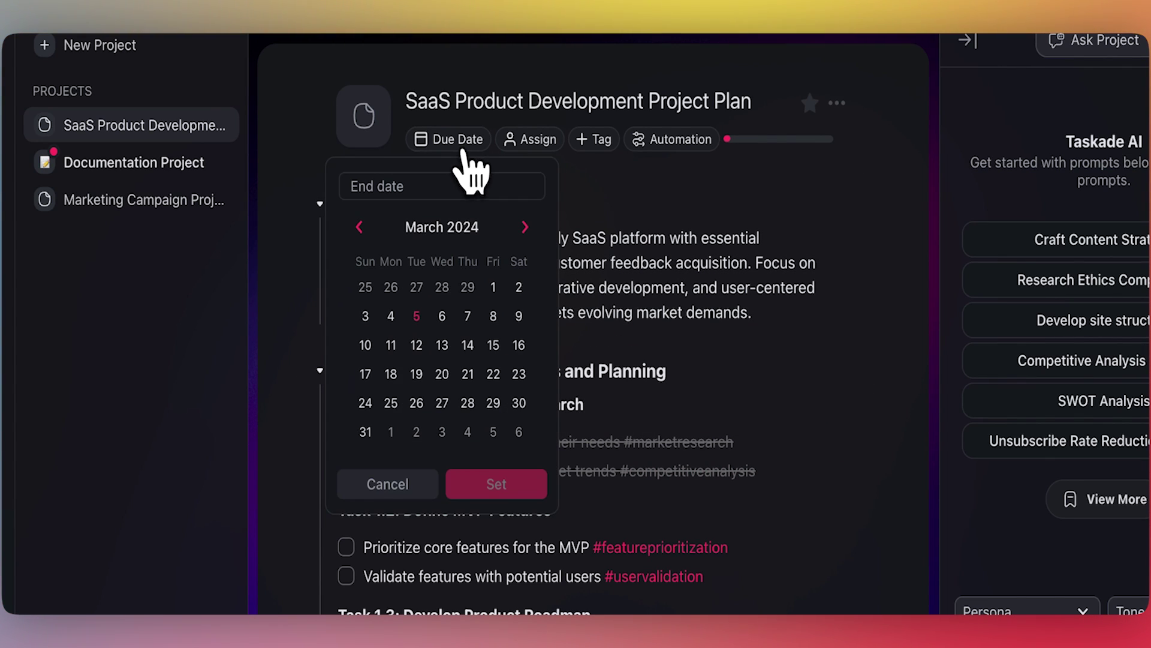
{"action": "left_click", "coordinate": [462, 143]}
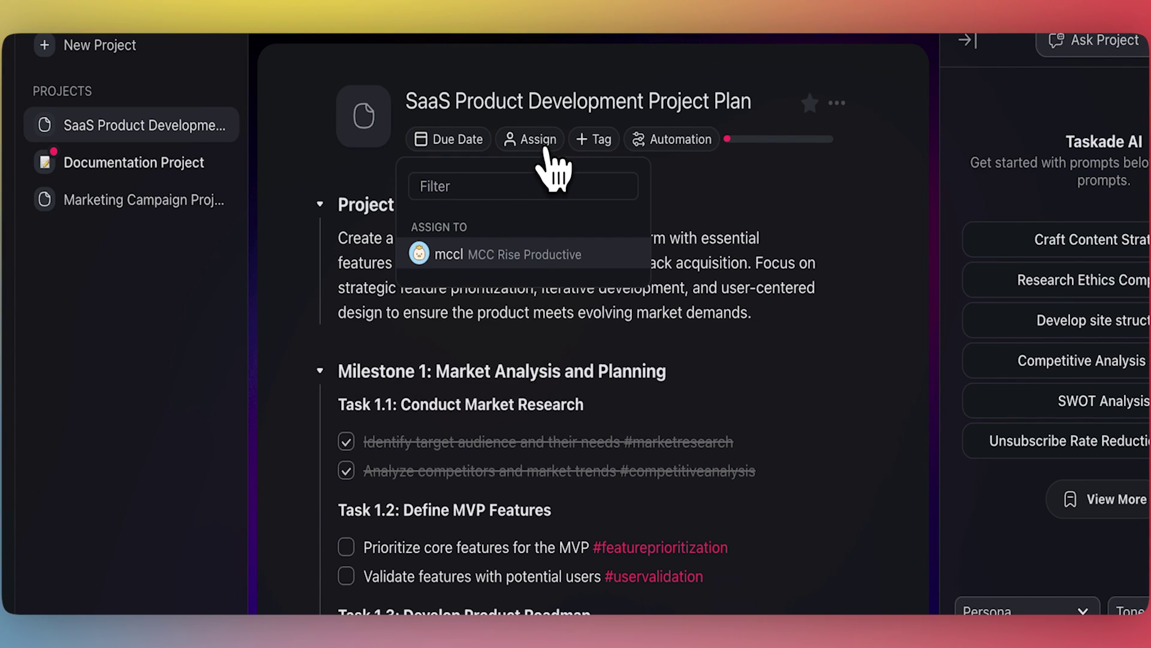
{"action": "left_click", "coordinate": [601, 144]}
{"action": "left_click", "coordinate": [666, 142]}
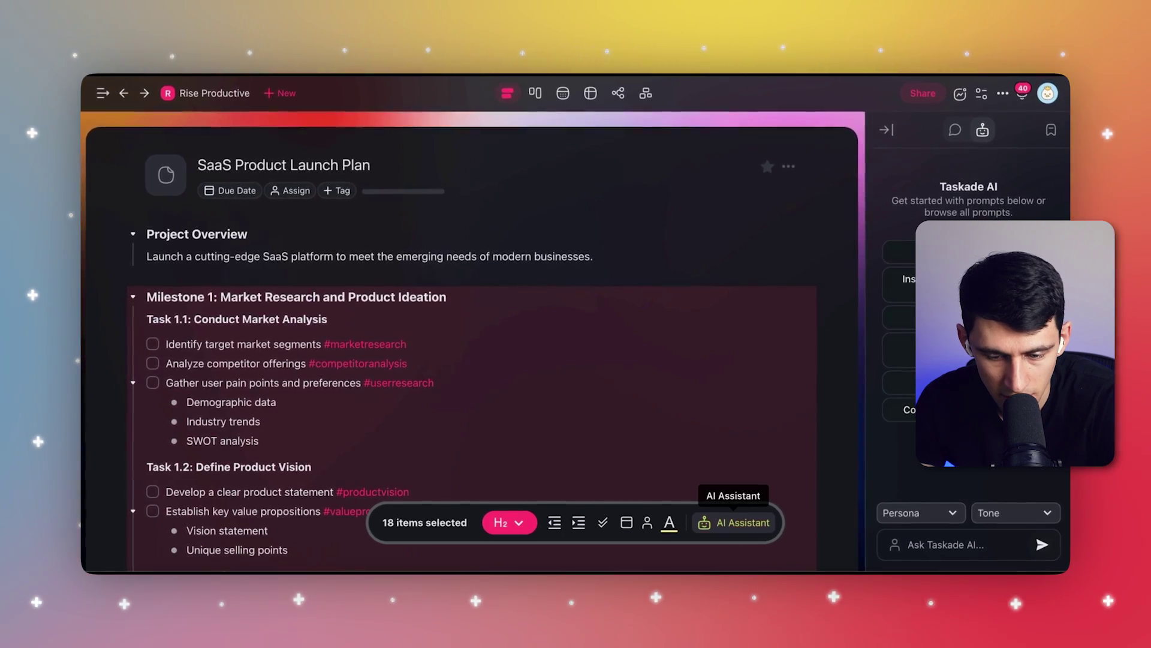
Choose AI Assistant from the slash menu below the Milestone 1 heading.
{"action": "left_click", "coordinate": [734, 522]}
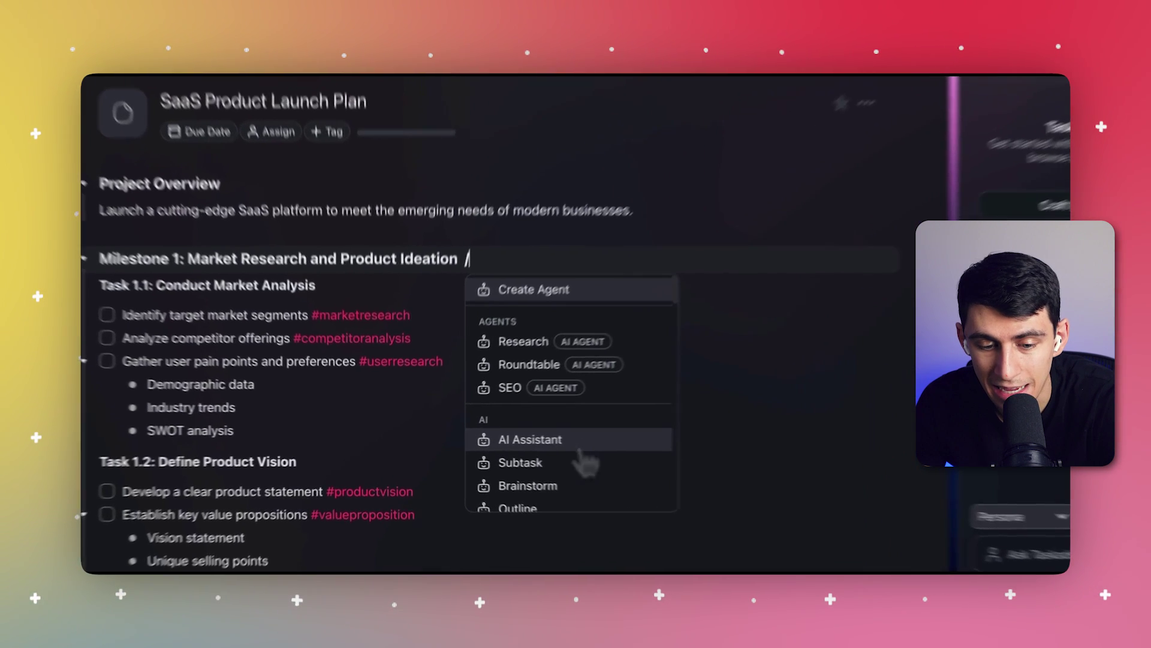
{"action": "left_click", "coordinate": [551, 450]}
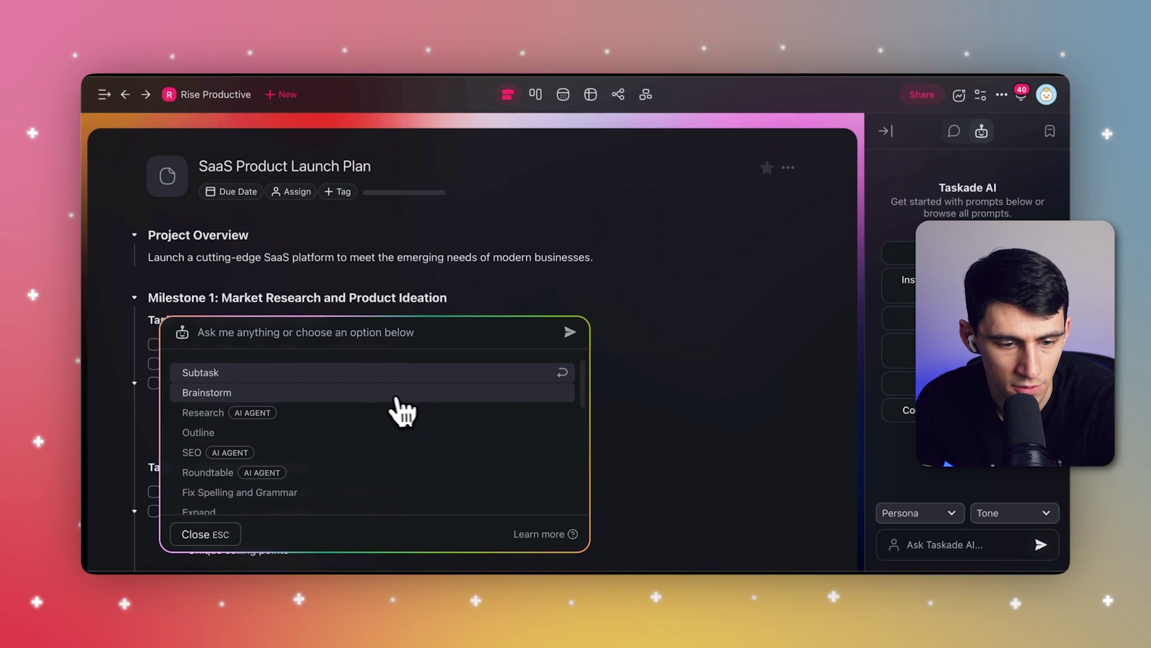
Brainstorm five market research ideas for Milestone 1 and look over the generated list.
{"action": "left_click", "coordinate": [371, 396]}
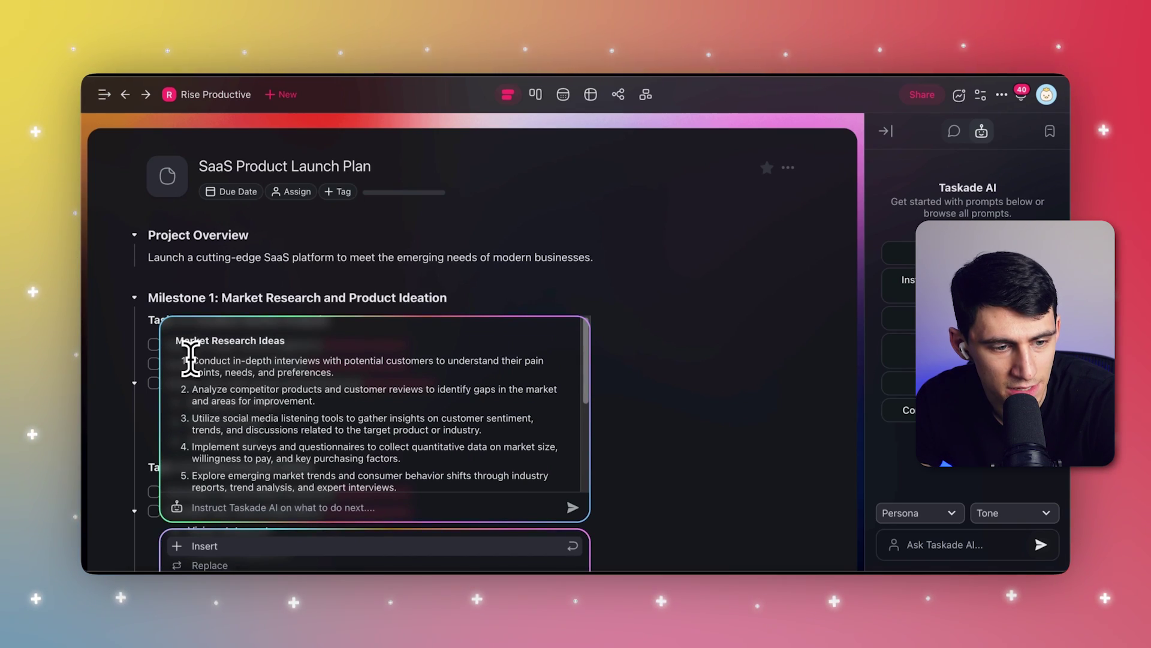
{"action": "left_click_drag", "start_coordinate": [194, 360], "coordinate": [279, 416]}
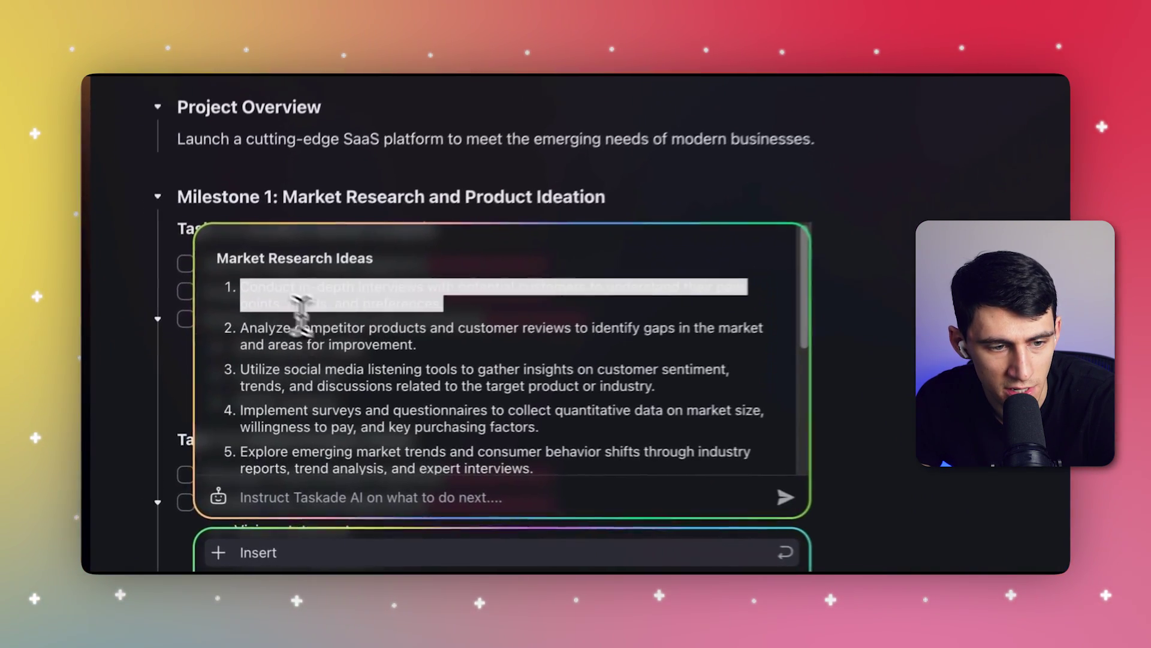
{"action": "left_click_drag", "start_coordinate": [369, 347], "coordinate": [419, 449]}
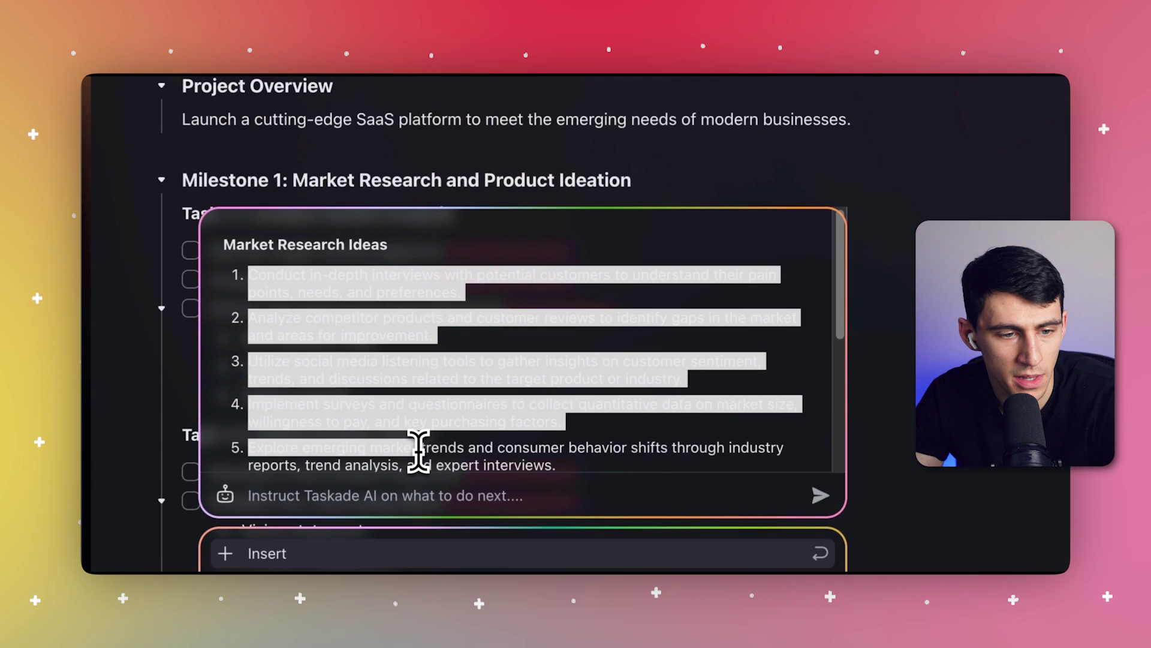
{"action": "key", "text": "Escape"}
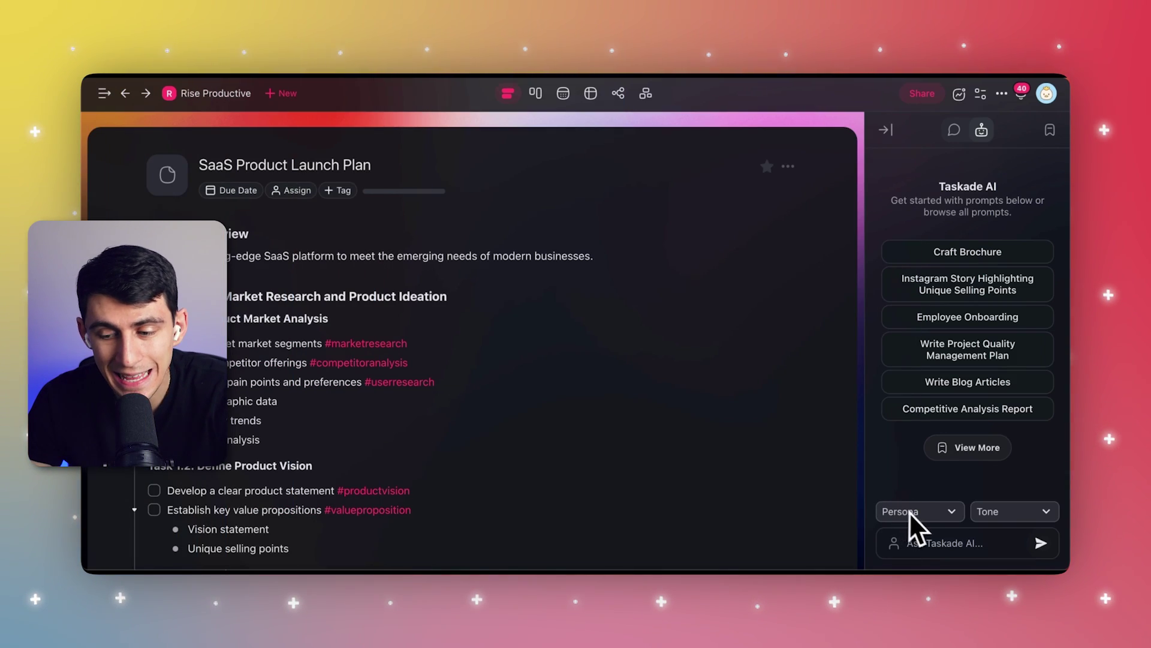
Choose the Product Manager persona and Friendly tone in the AI side panel.
{"action": "left_click", "coordinate": [943, 516]}
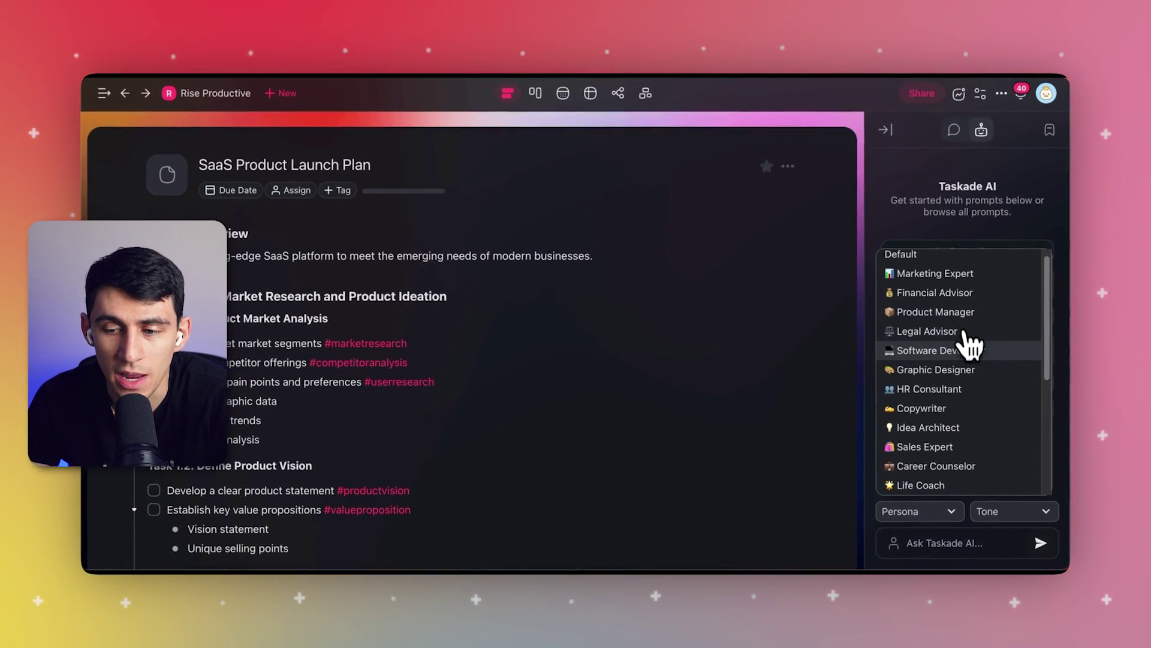
{"action": "scroll", "coordinate": [972, 445], "scroll_direction": "down", "scroll_amount": 2}
{"action": "scroll", "coordinate": [972, 445], "scroll_direction": "down", "scroll_amount": 2}
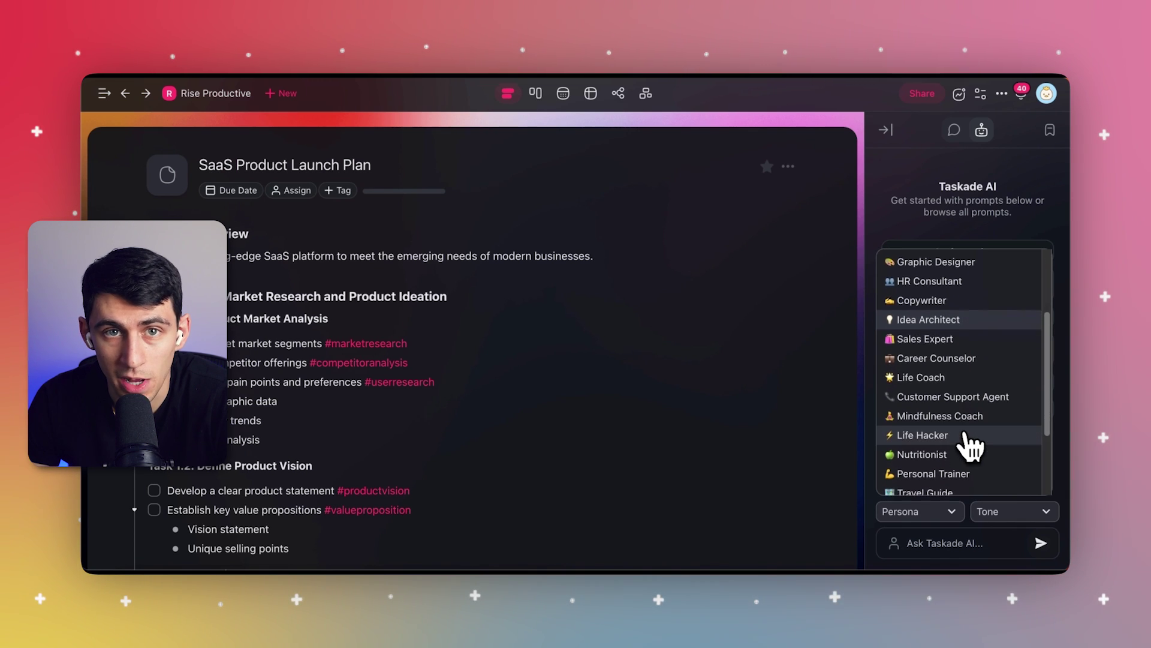
{"action": "scroll", "coordinate": [971, 445], "scroll_direction": "down", "scroll_amount": 3}
{"action": "scroll", "coordinate": [972, 443], "scroll_direction": "down", "scroll_amount": 1}
{"action": "scroll", "coordinate": [972, 445], "scroll_direction": "up", "scroll_amount": 2}
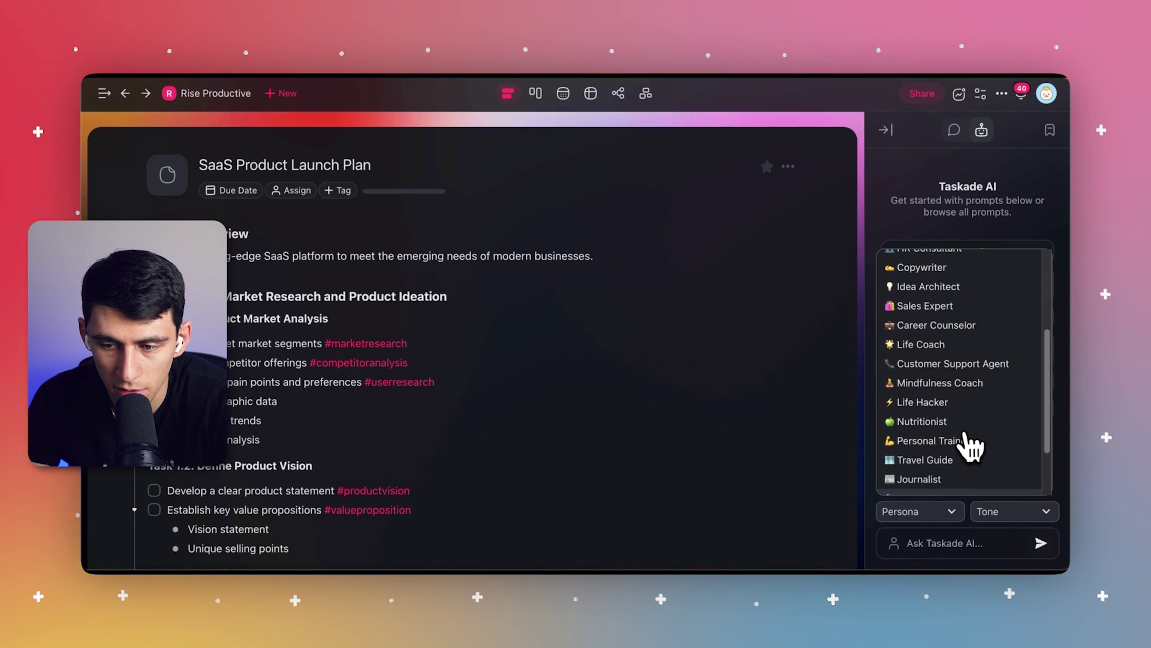
{"action": "scroll", "coordinate": [972, 446], "scroll_direction": "up", "scroll_amount": 1}
{"action": "scroll", "coordinate": [972, 445], "scroll_direction": "up", "scroll_amount": 3}
{"action": "scroll", "coordinate": [971, 446], "scroll_direction": "up", "scroll_amount": 1}
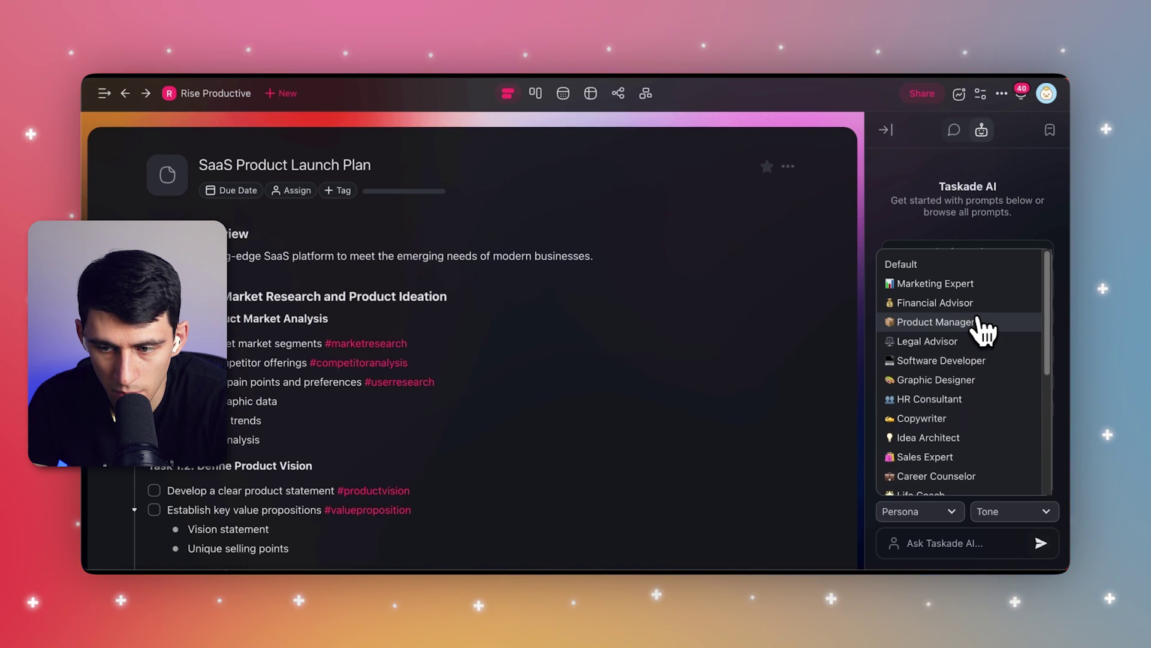
{"action": "left_click", "coordinate": [937, 321]}
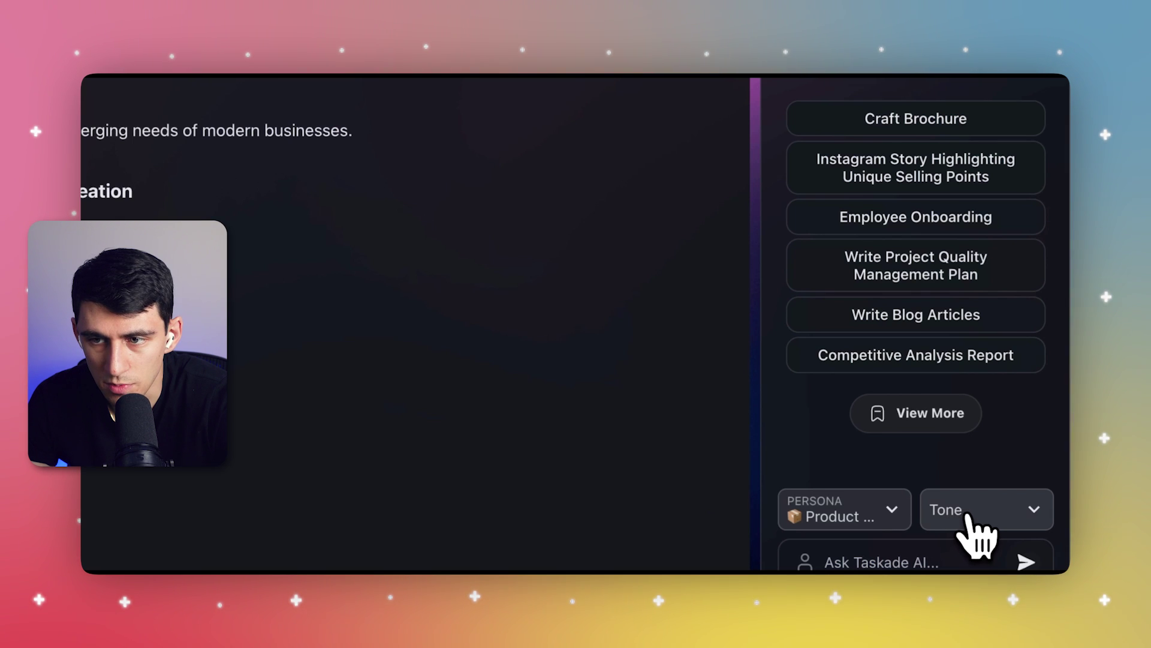
{"action": "left_click", "coordinate": [977, 533]}
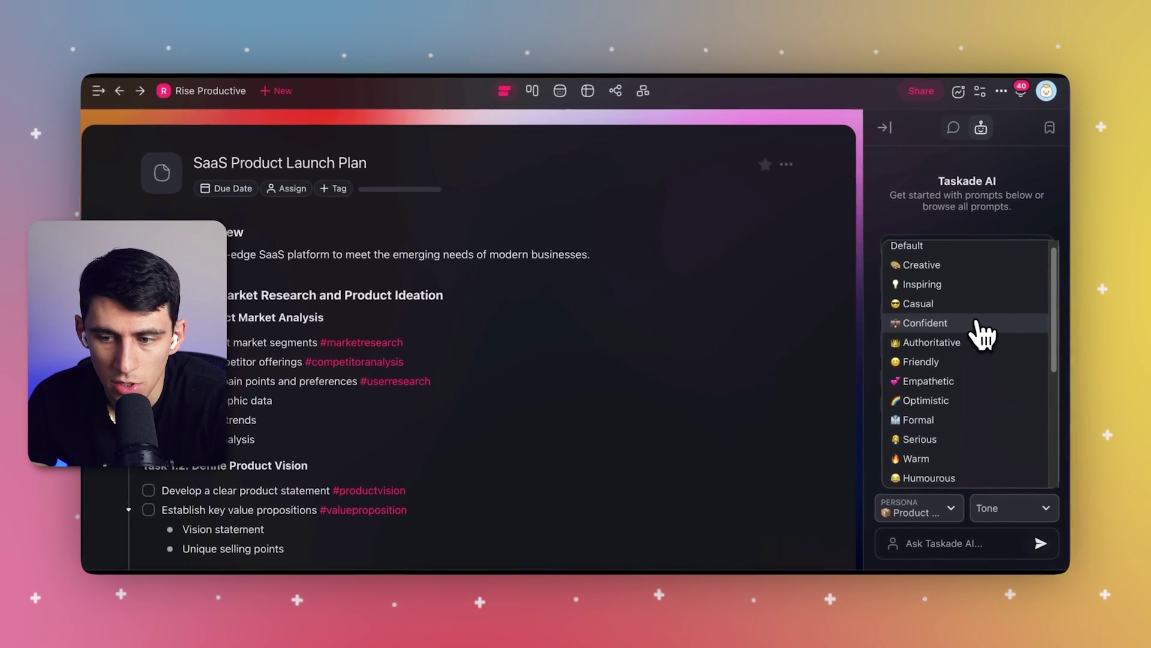
{"action": "left_click", "coordinate": [979, 362]}
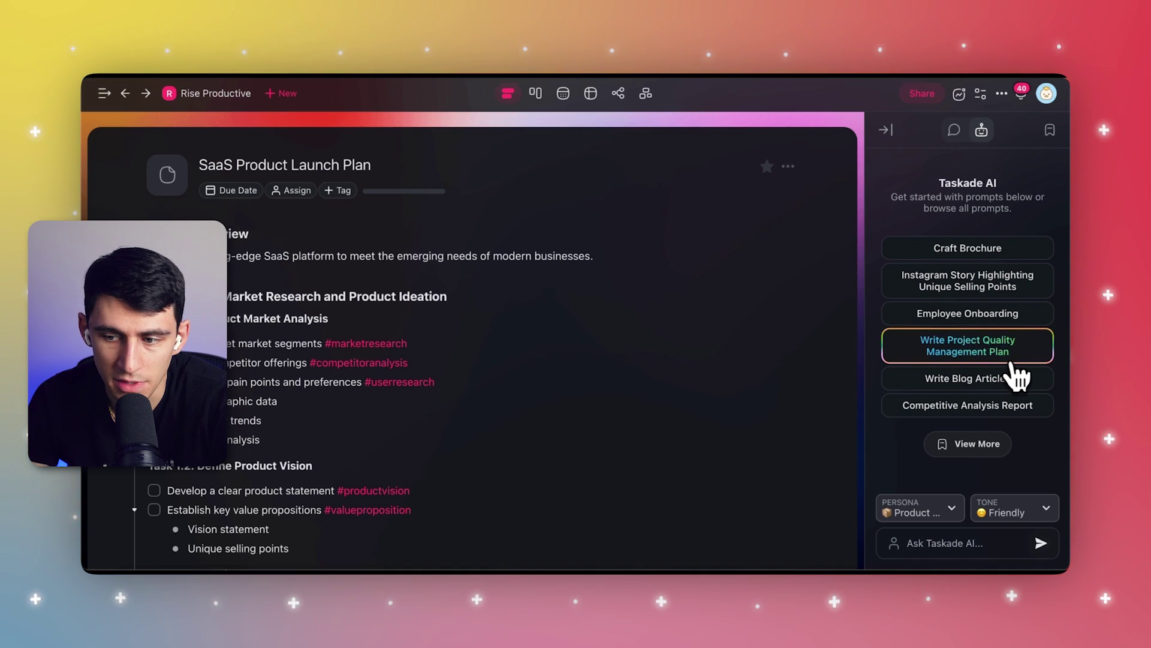
Send the Quality Management Plan prompt with [Project Name] replaced by 'SaaS Product Launch Plan'.
{"action": "left_click", "coordinate": [1013, 361]}
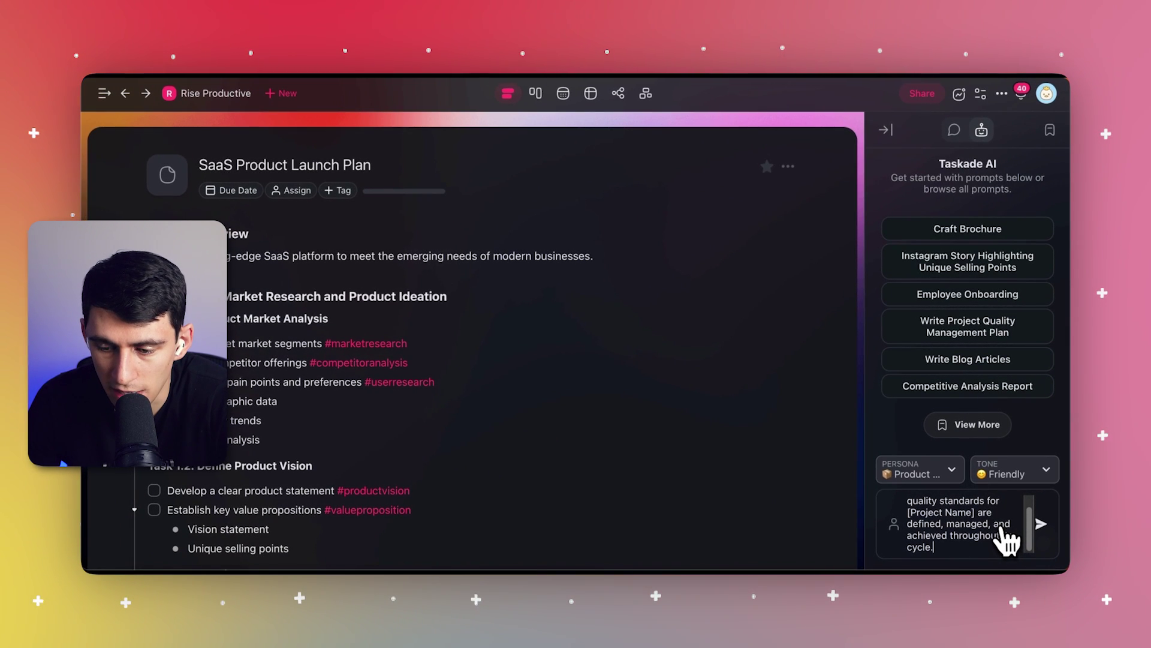
{"action": "scroll", "coordinate": [945, 544], "scroll_direction": "up", "scroll_amount": 2}
{"action": "scroll", "coordinate": [936, 549], "scroll_direction": "down", "scroll_amount": 2}
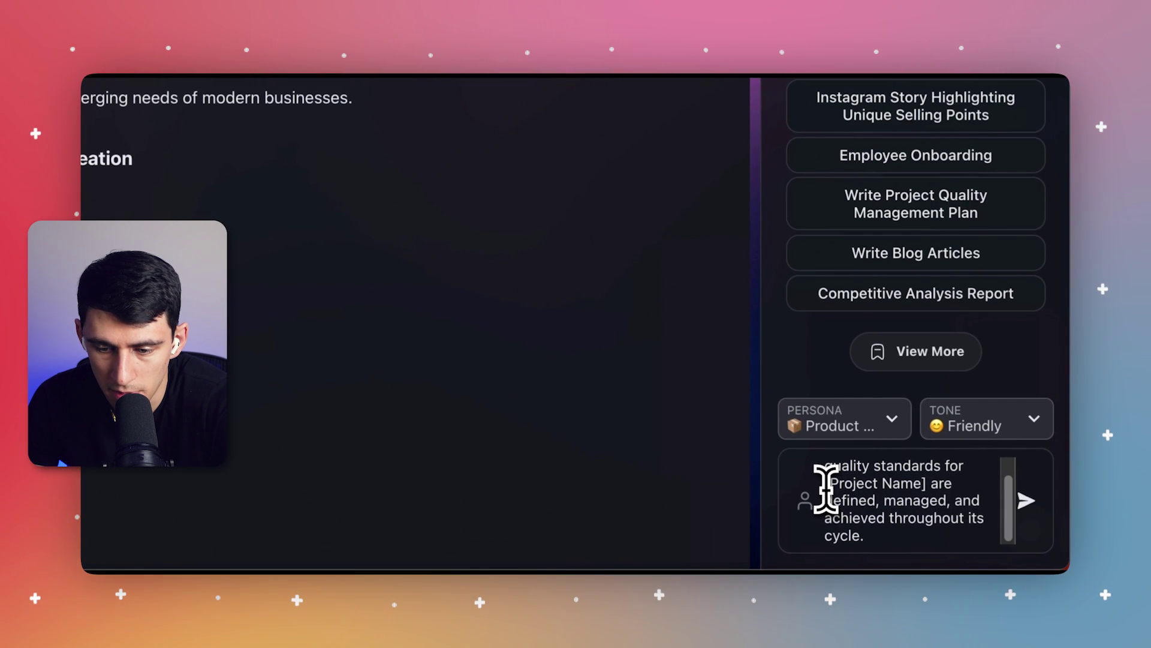
{"action": "left_click_drag", "start_coordinate": [827, 489], "coordinate": [929, 486]}
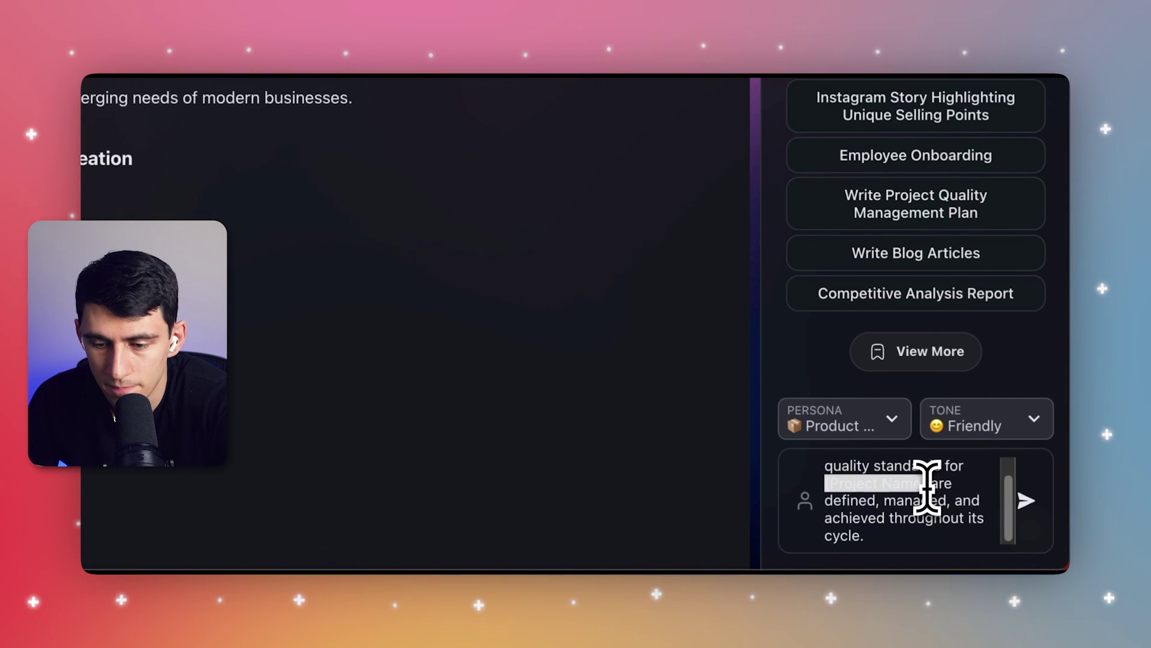
{"action": "type", "text": "SaaS Product Launch Plan"}
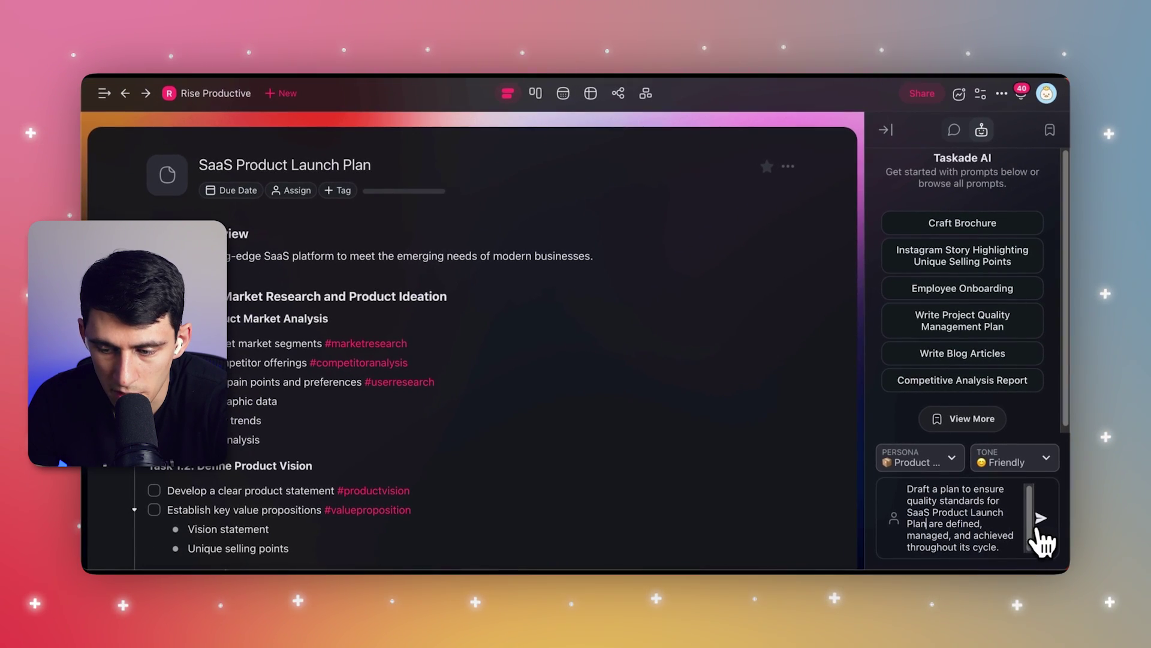
{"action": "left_click", "coordinate": [1043, 522]}
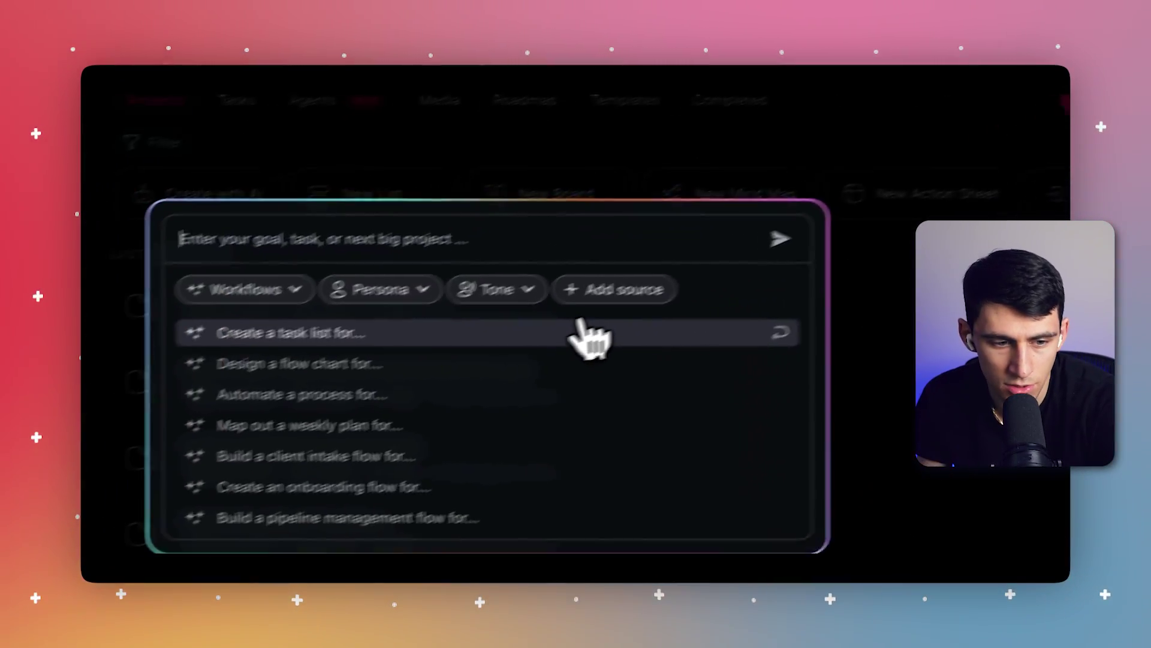
Generate 'SaaS Product Launch Plan' using the Projects workflow, Product Manager persona and Confident tone.
{"action": "left_click", "coordinate": [358, 278]}
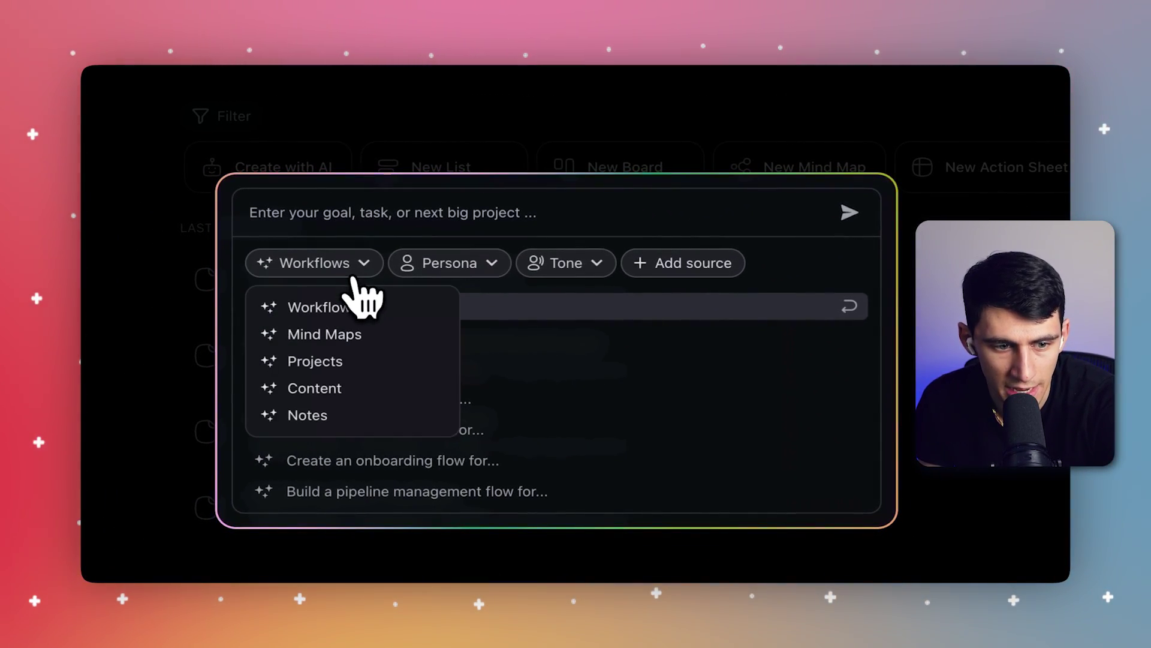
{"action": "left_click", "coordinate": [350, 361]}
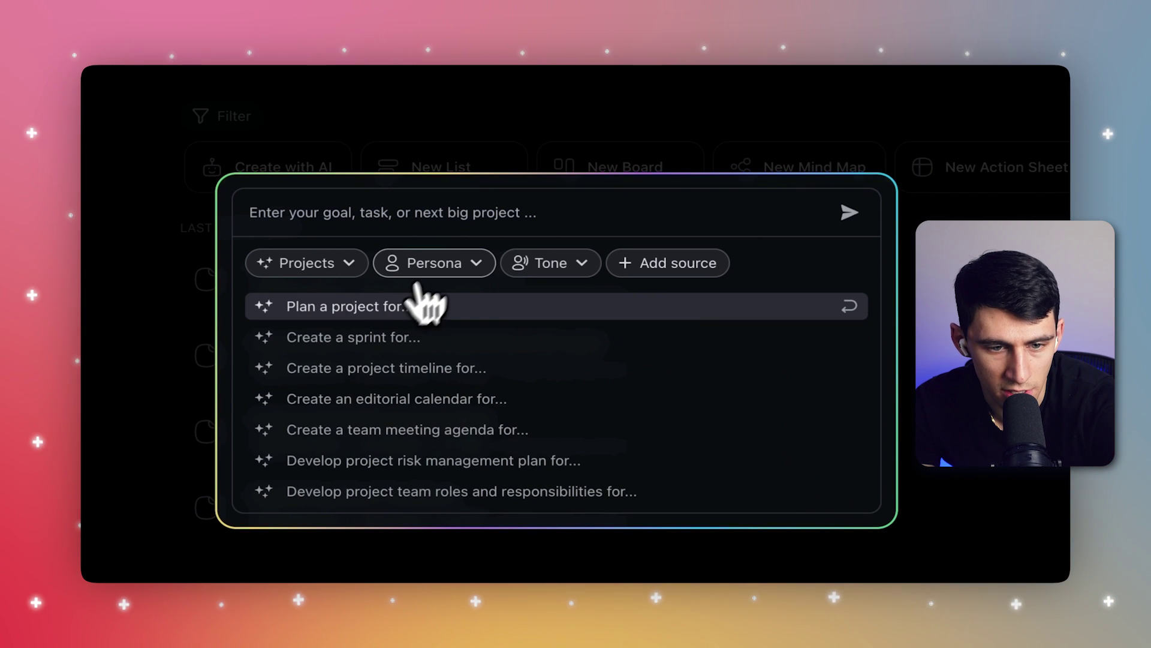
{"action": "left_click", "coordinate": [471, 270]}
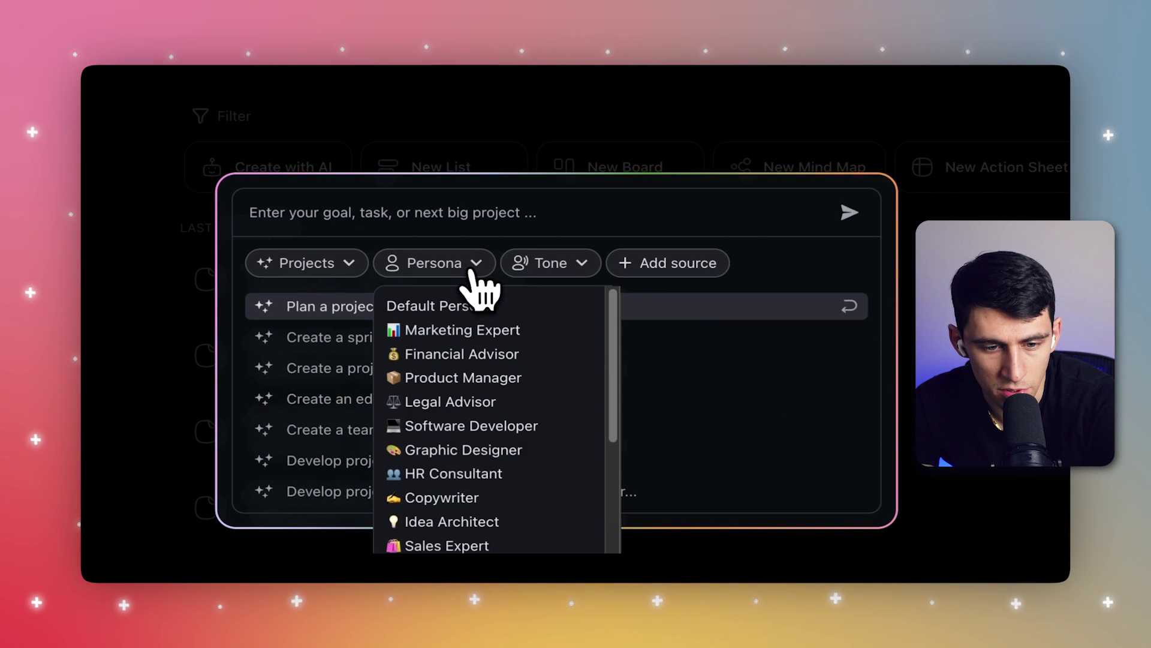
{"action": "left_click", "coordinate": [526, 380]}
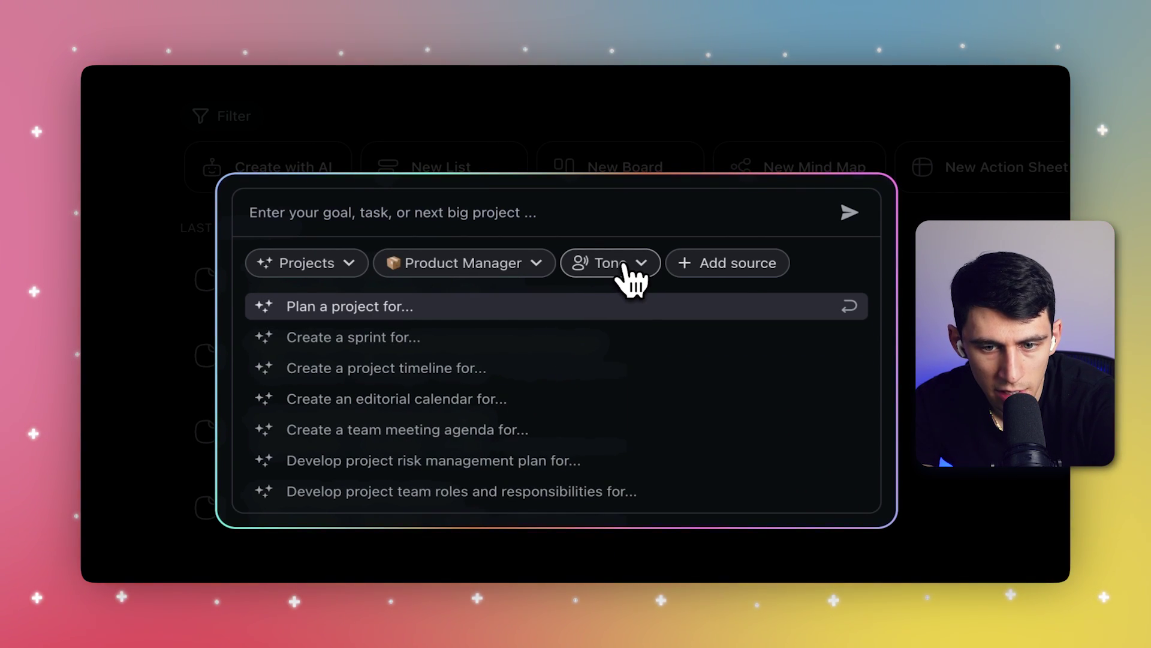
{"action": "left_click", "coordinate": [632, 281]}
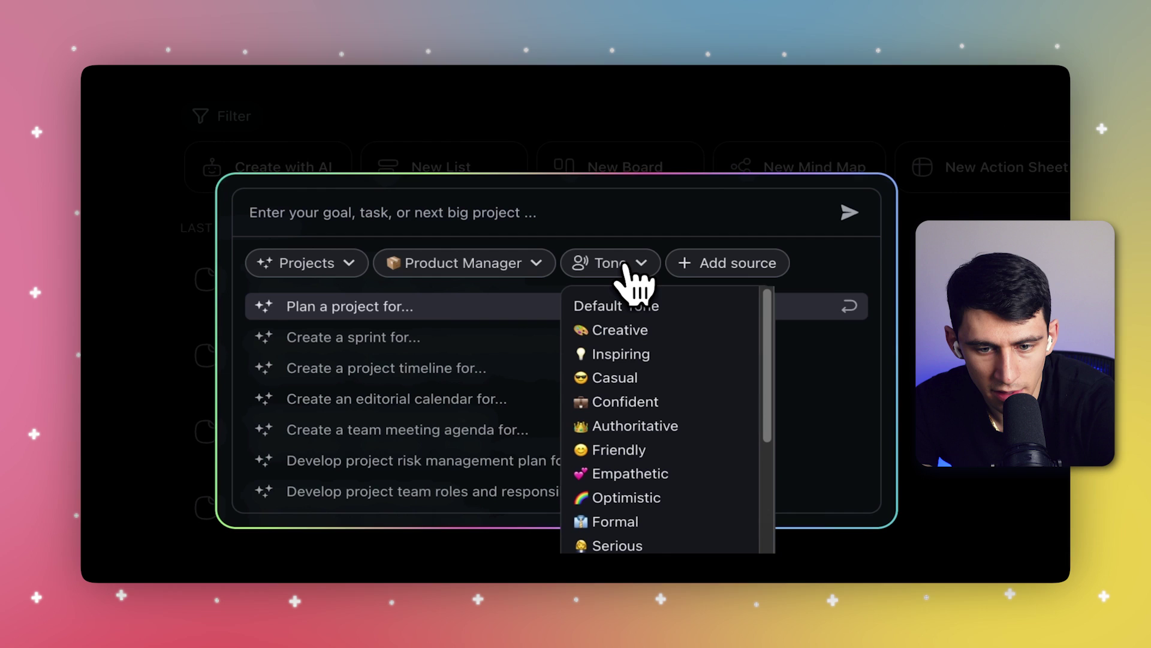
{"action": "left_click", "coordinate": [662, 402]}
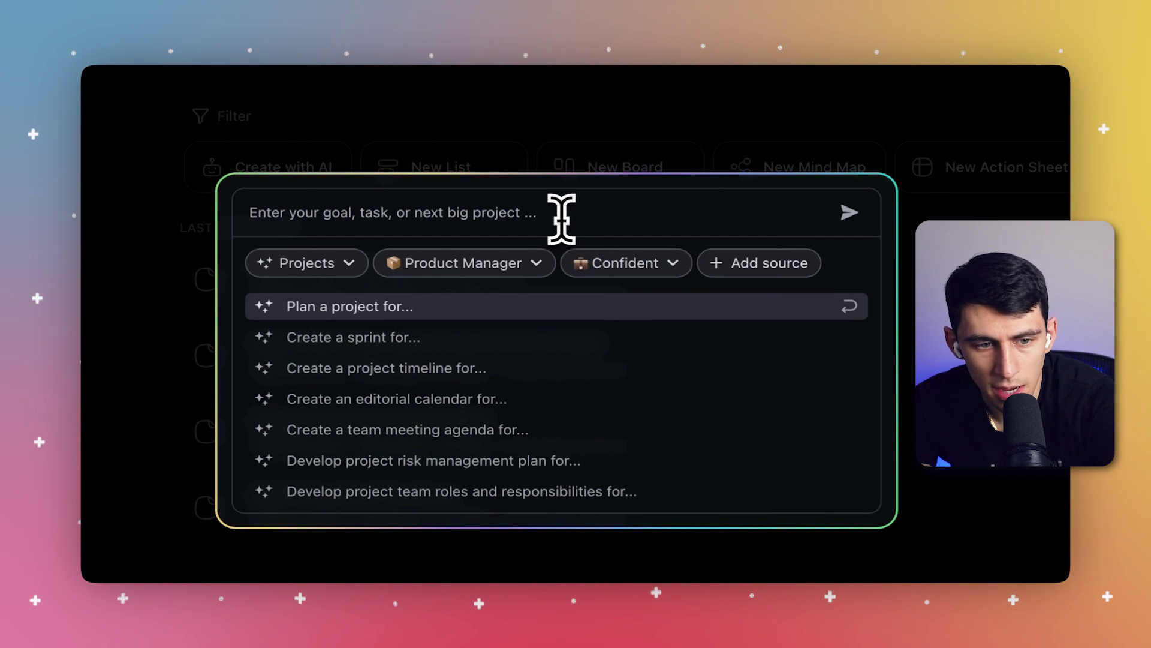
{"action": "type", "text": "SaaS Product Launch Plan"}
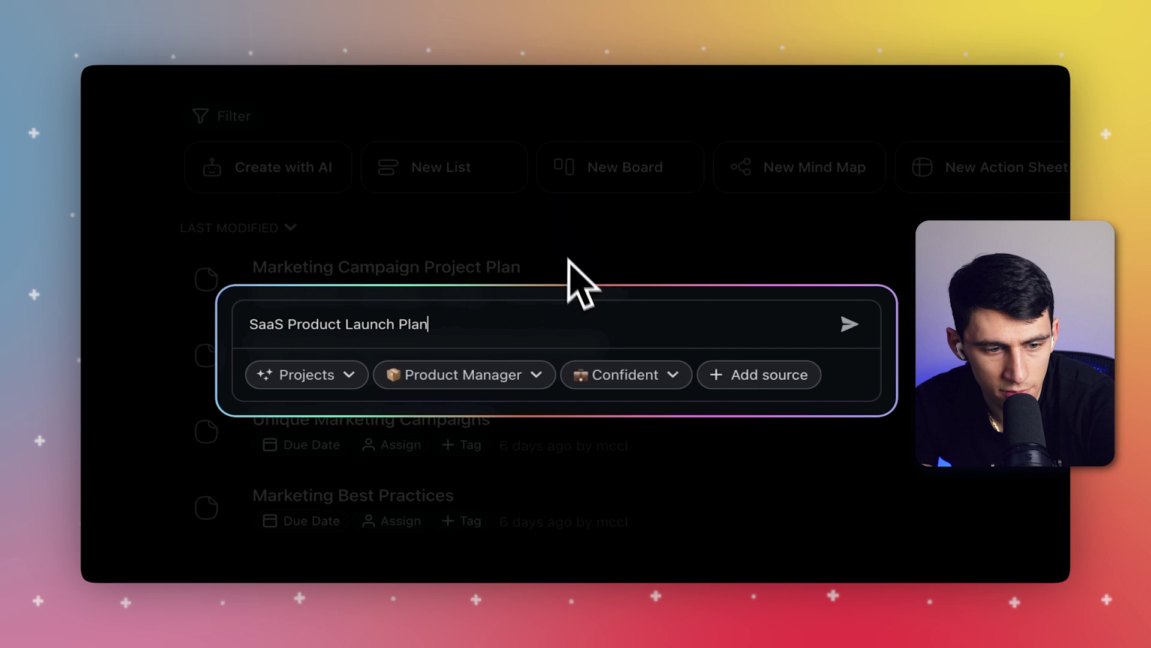
{"action": "left_click", "coordinate": [850, 324]}
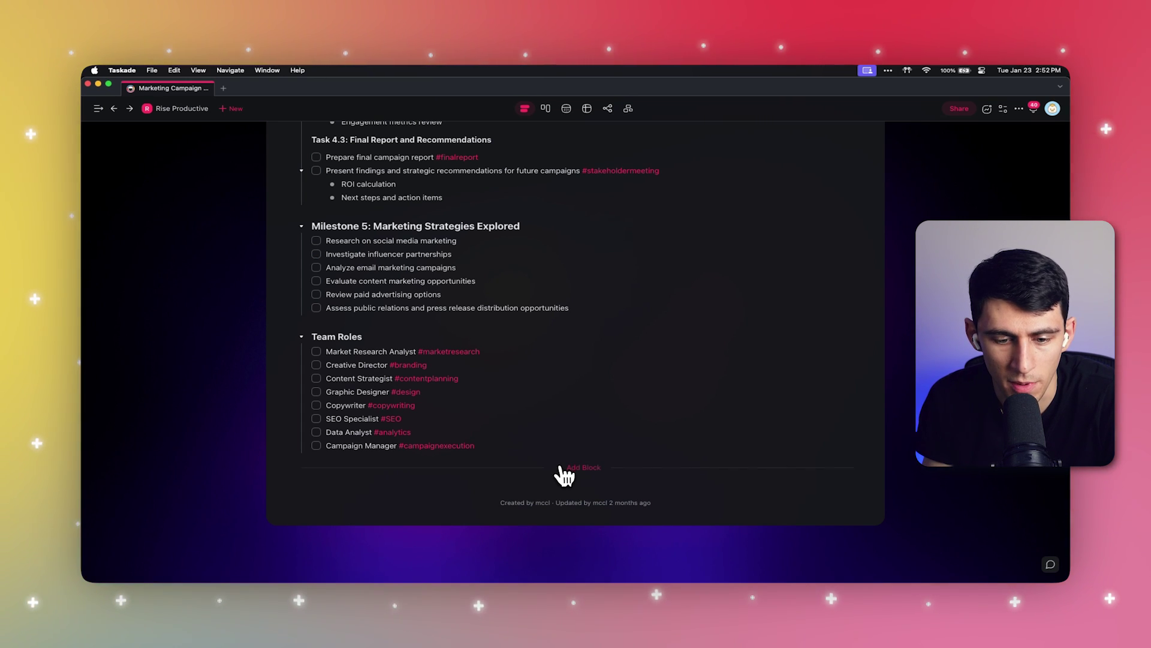
Add a new block at the end of the marketing campaign project using the AI Generator.
{"action": "left_click", "coordinate": [565, 472]}
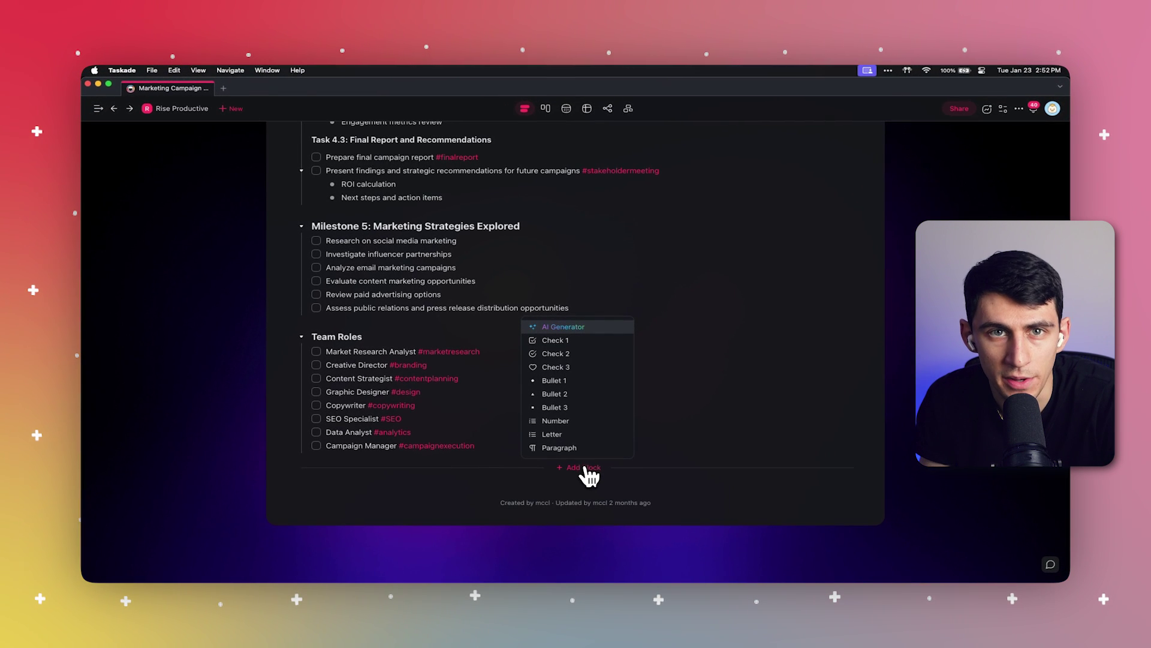
{"action": "left_click", "coordinate": [581, 328]}
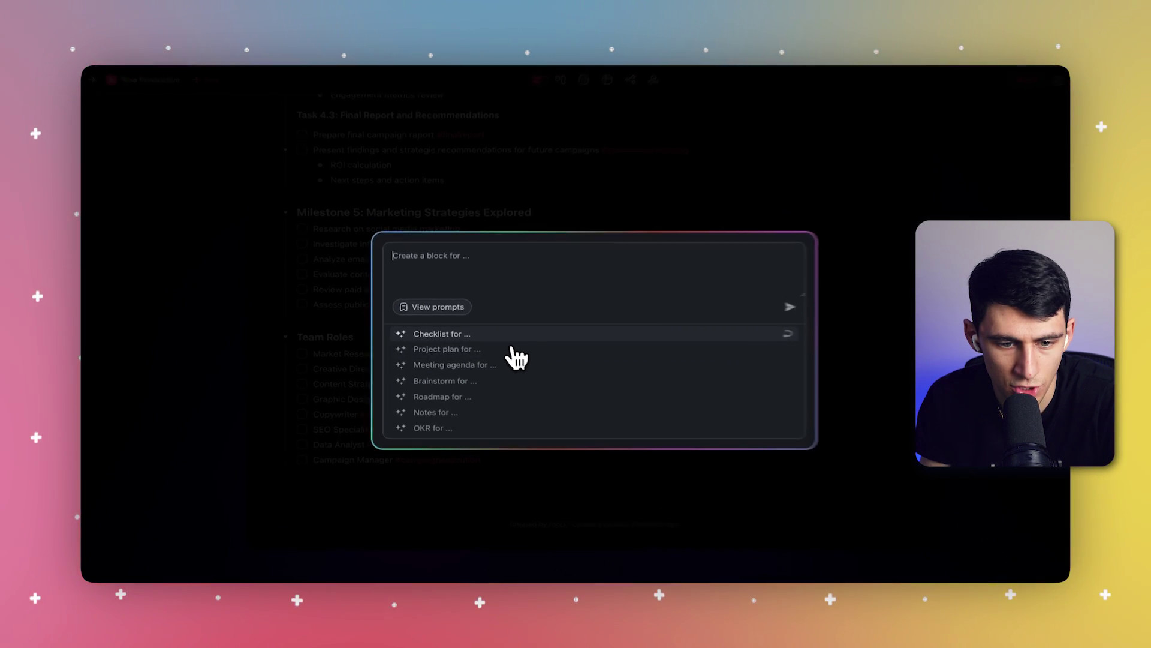
Submit a 'Checklist for ...' AI request for a marketing strategy completion plan.
{"action": "left_click", "coordinate": [496, 334]}
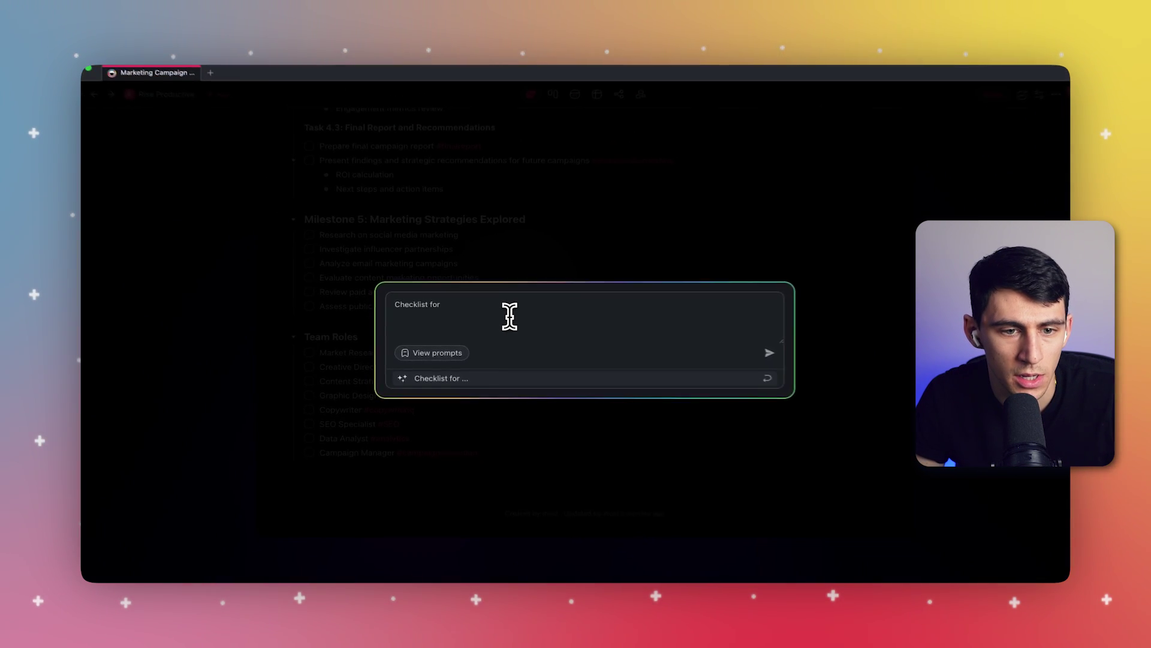
{"action": "type", "text": "for a marke"}
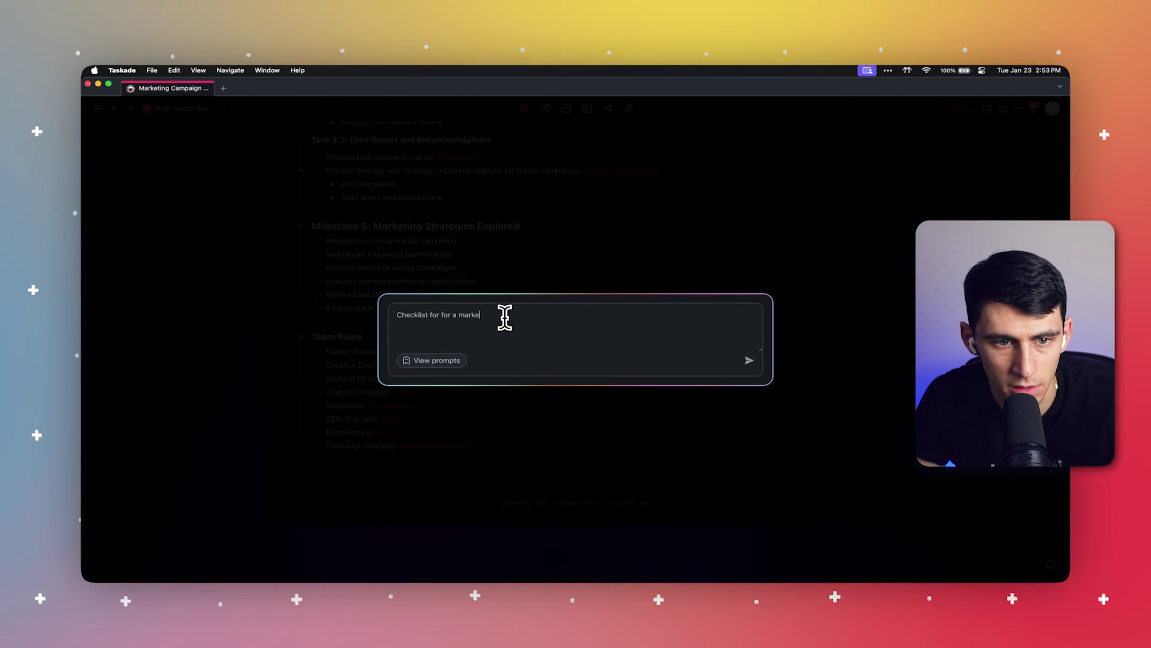
{"action": "type", "text": "ting strategy completion plan"}
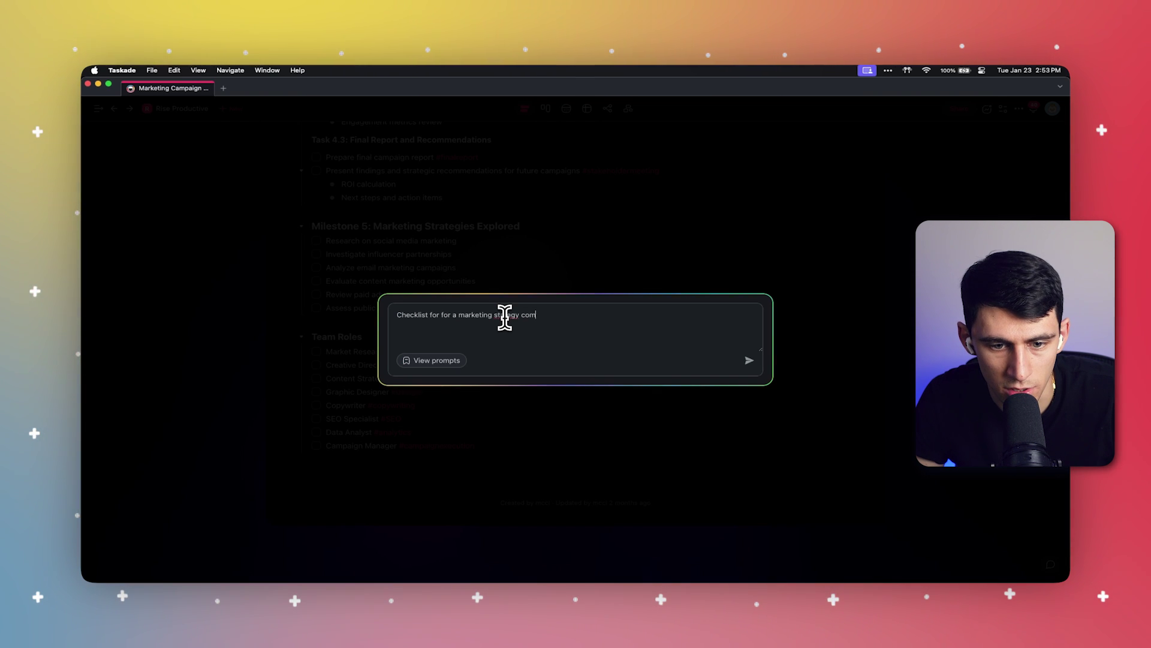
{"action": "key", "text": "Return"}
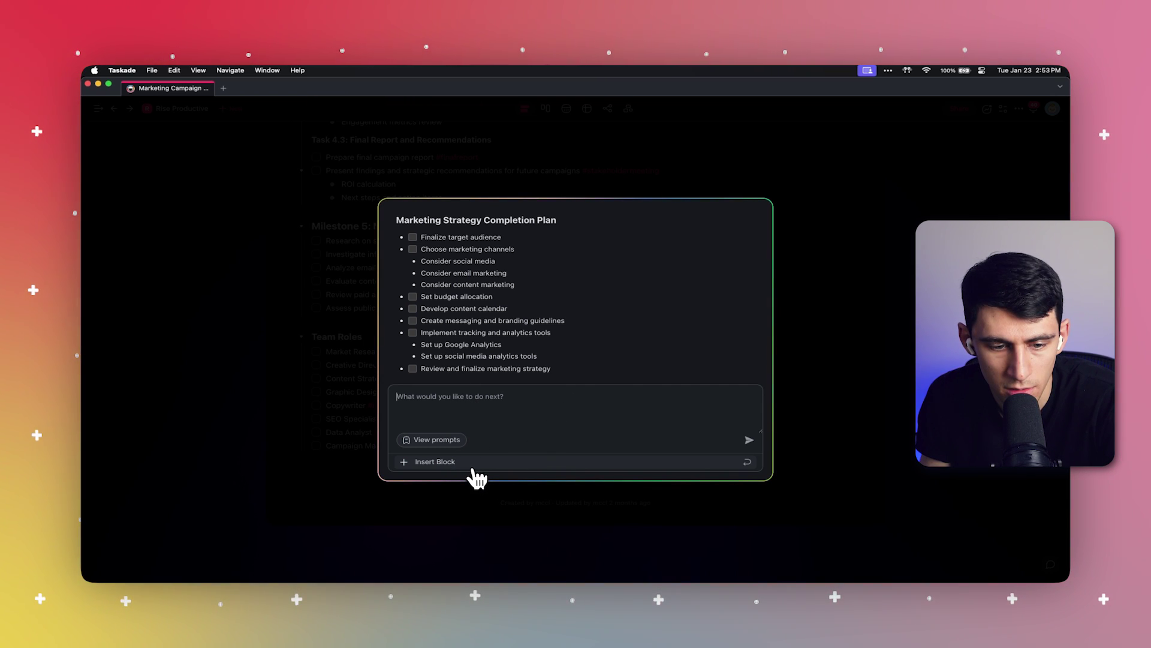
Insert the generated Marketing Strategy Completion Plan checklist into the project.
{"action": "left_click", "coordinate": [424, 461]}
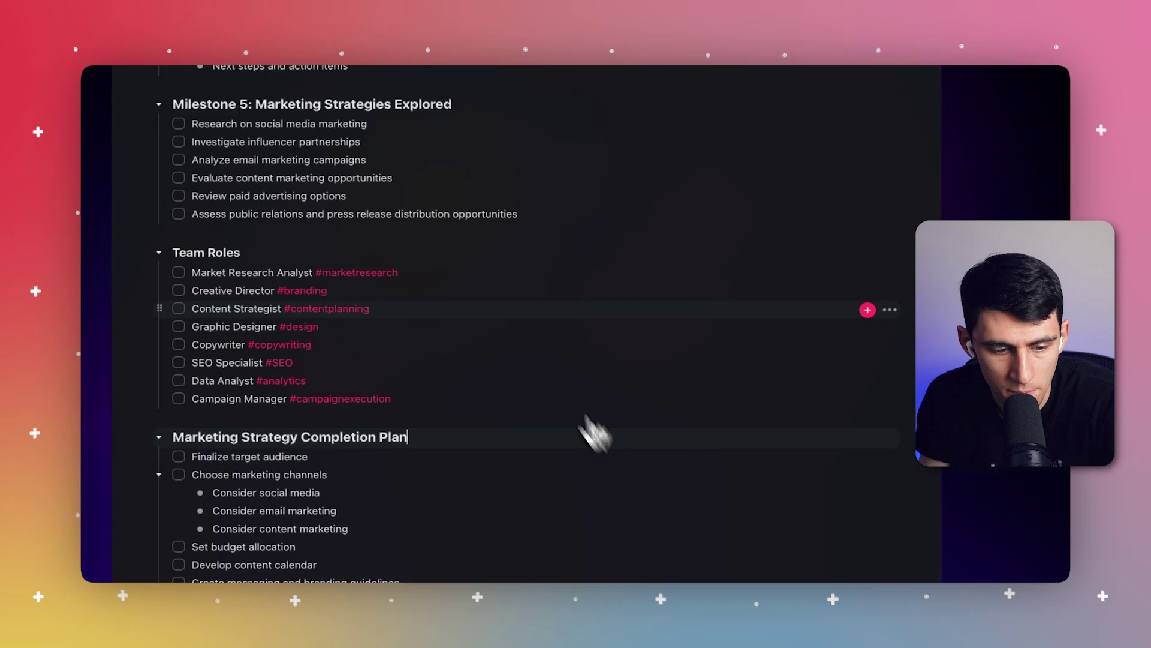
{"action": "scroll", "coordinate": [511, 351], "scroll_direction": "up", "scroll_amount": 5}
{"action": "scroll", "coordinate": [548, 342], "scroll_direction": "up", "scroll_amount": 5}
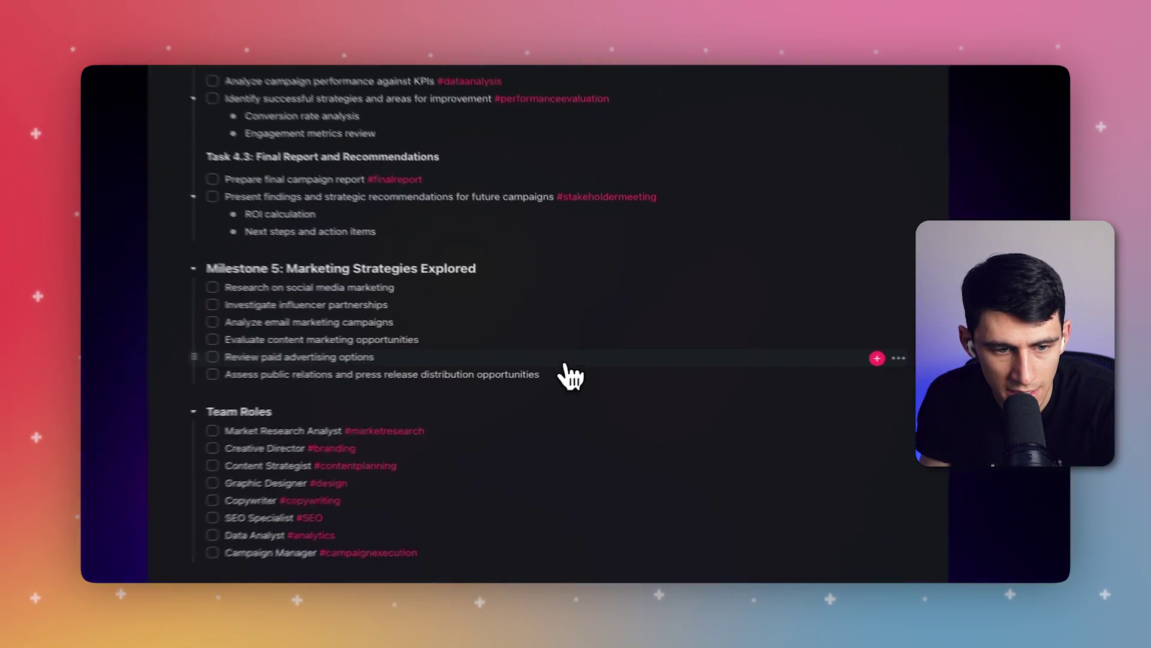
{"action": "scroll", "coordinate": [568, 375], "scroll_direction": "up", "scroll_amount": 5}
{"action": "scroll", "coordinate": [589, 375], "scroll_direction": "up", "scroll_amount": 5}
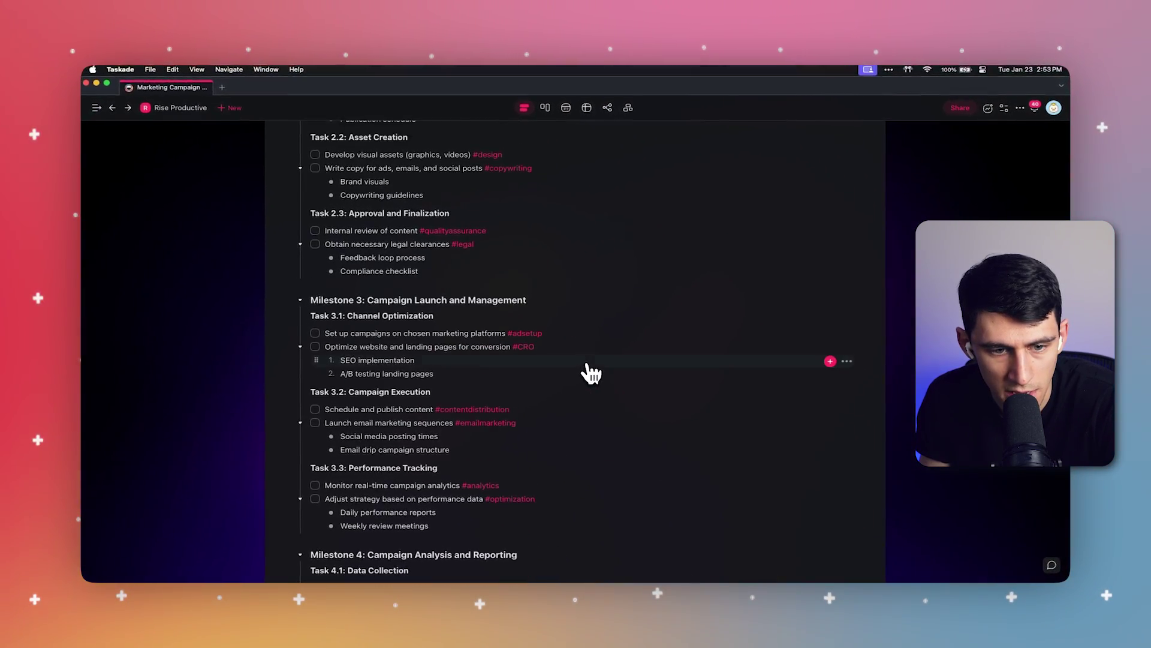
{"action": "scroll", "coordinate": [590, 373], "scroll_direction": "up", "scroll_amount": 2}
{"action": "scroll", "coordinate": [568, 381], "scroll_direction": "up", "scroll_amount": 5}
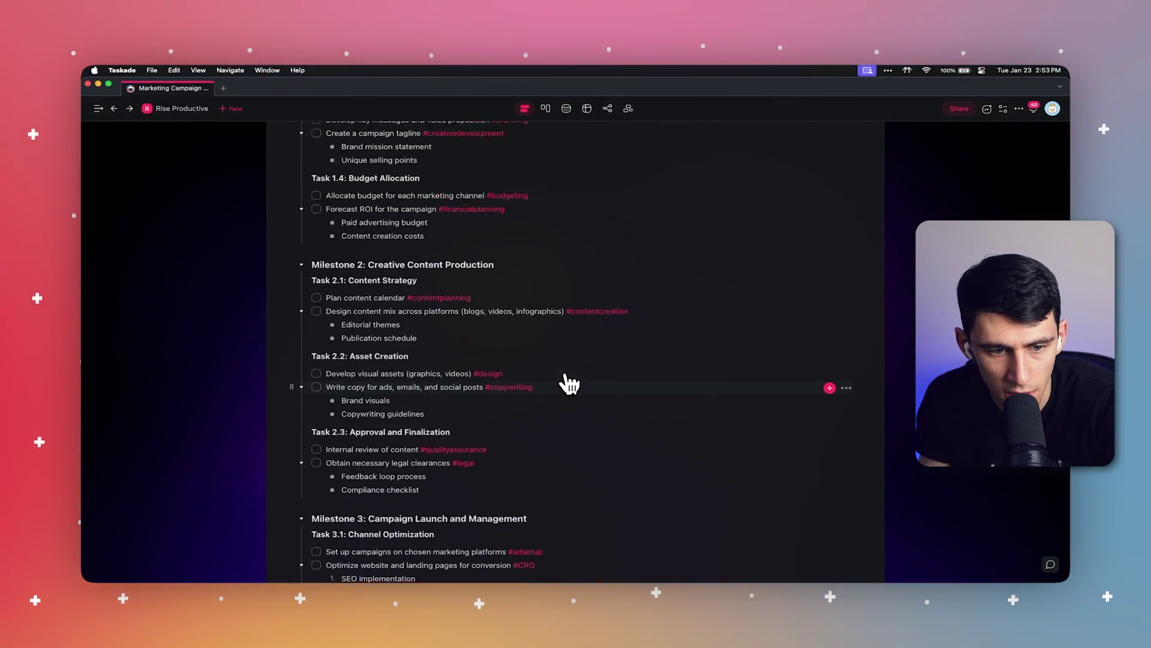
{"action": "scroll", "coordinate": [564, 381], "scroll_direction": "up", "scroll_amount": 10}
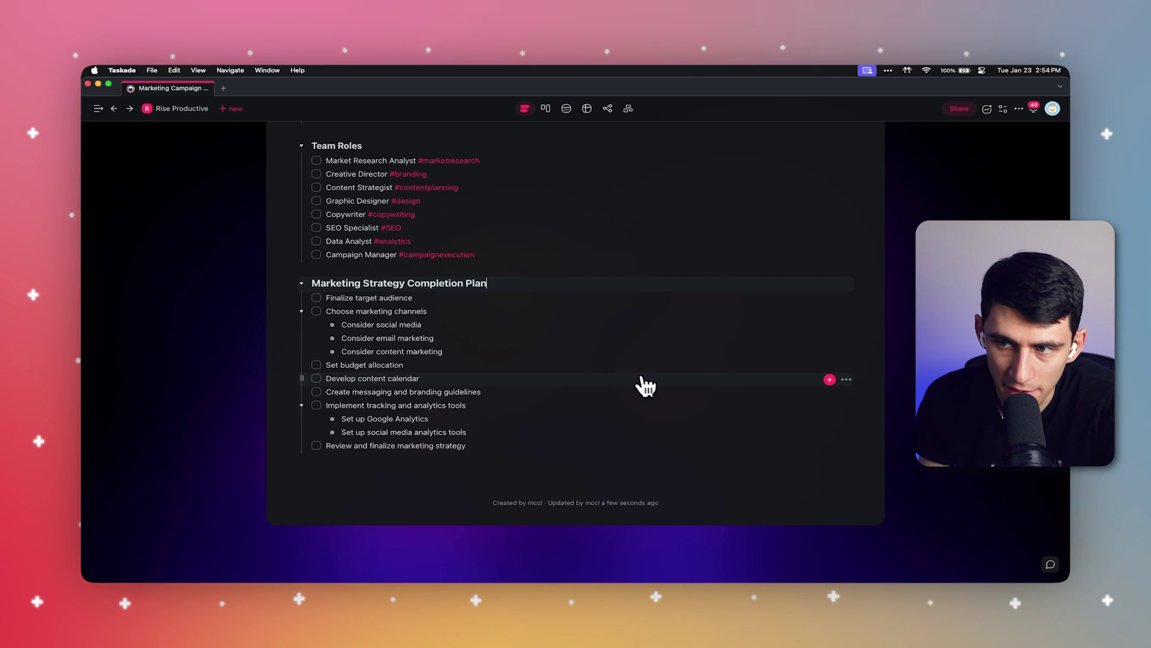
Open the account menu from the top-right profile avatar.
{"action": "left_click", "coordinate": [1053, 108]}
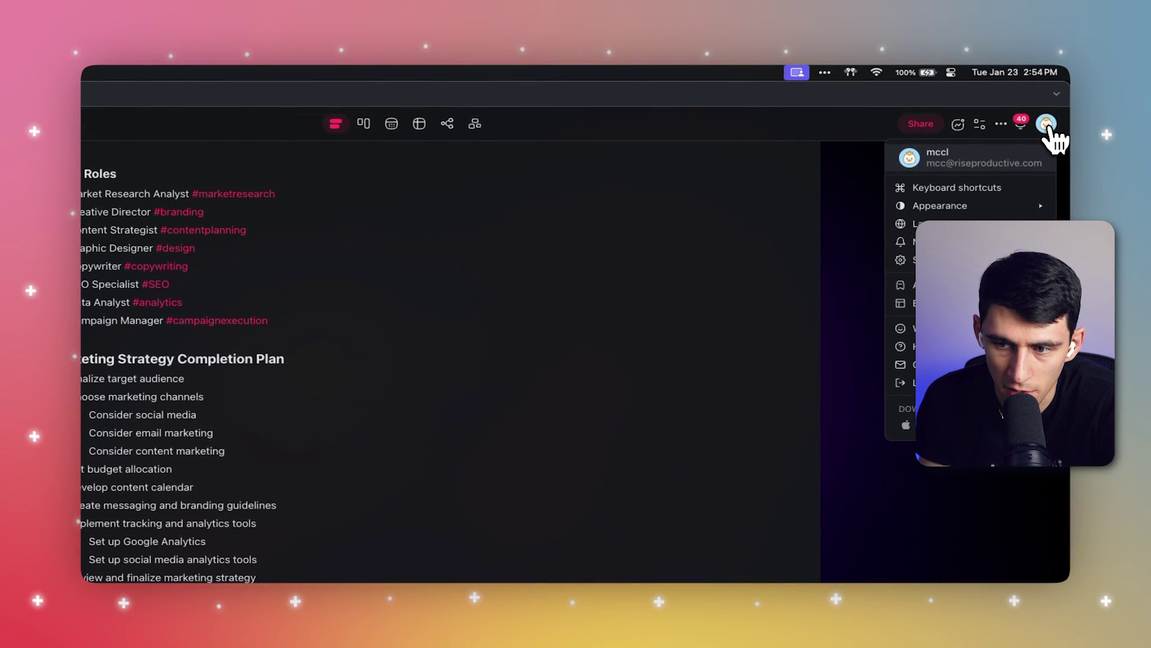
Open the Taskade AI side panel, then select and deselect the Marketing Strategy Completion Plan heading.
{"action": "left_click", "coordinate": [1035, 558]}
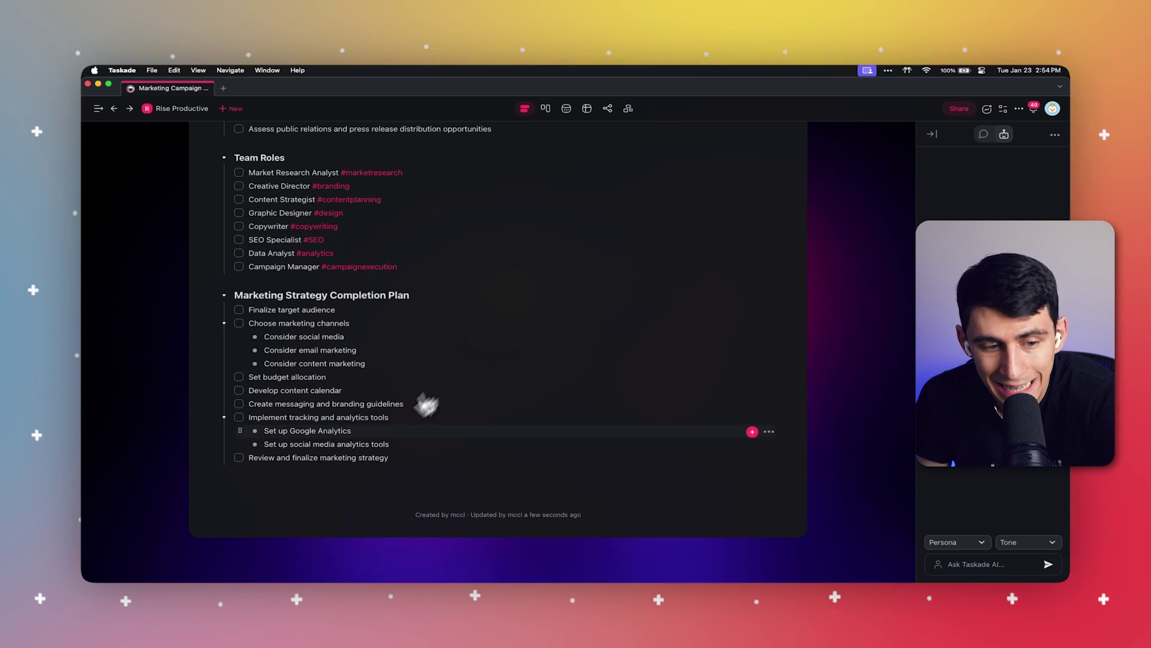
{"action": "triple_click", "coordinate": [306, 295]}
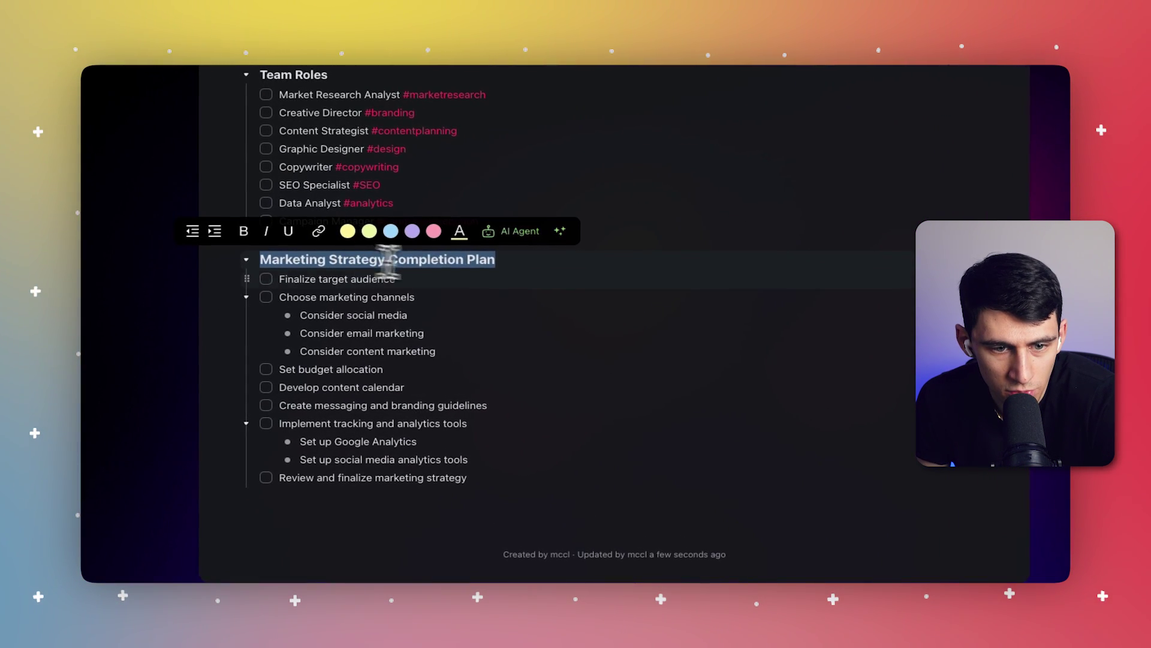
{"action": "left_click", "coordinate": [509, 259]}
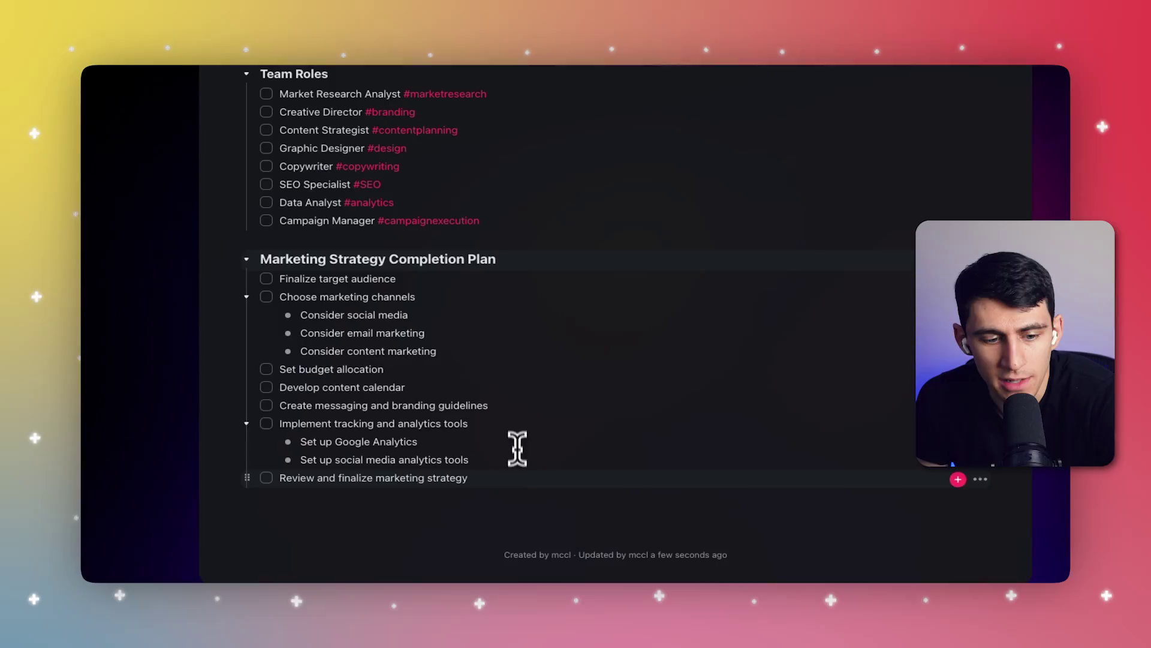